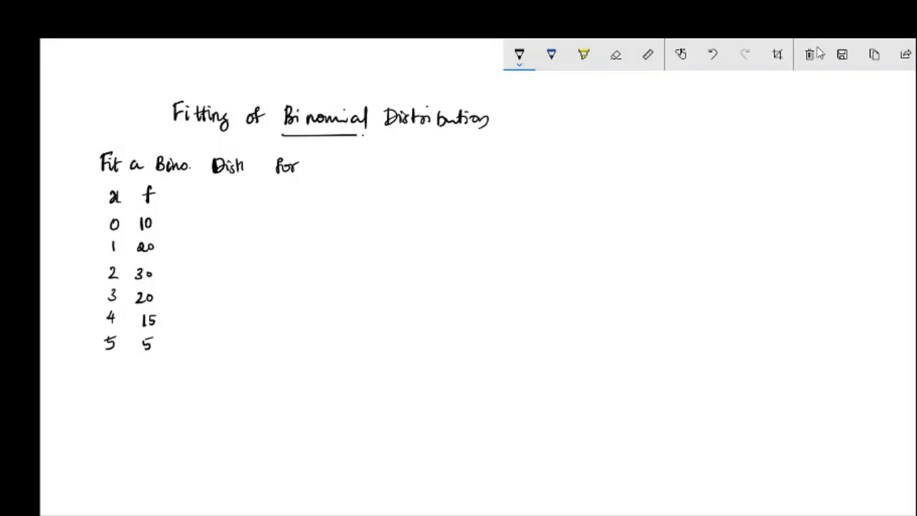
Handwrite an underlined n = 5 below the data table and double-underline the last x value, 5
left_click_drag(100, 383, 109, 398)
left_click_drag(111, 392, 119, 397)
mouse_move(123, 388)
left_mouse_down()
mouse_move(121, 400)
mouse_move(133, 385)
mouse_move(137, 407)
left_mouse_up()
left_click_drag(100, 358, 118, 357)
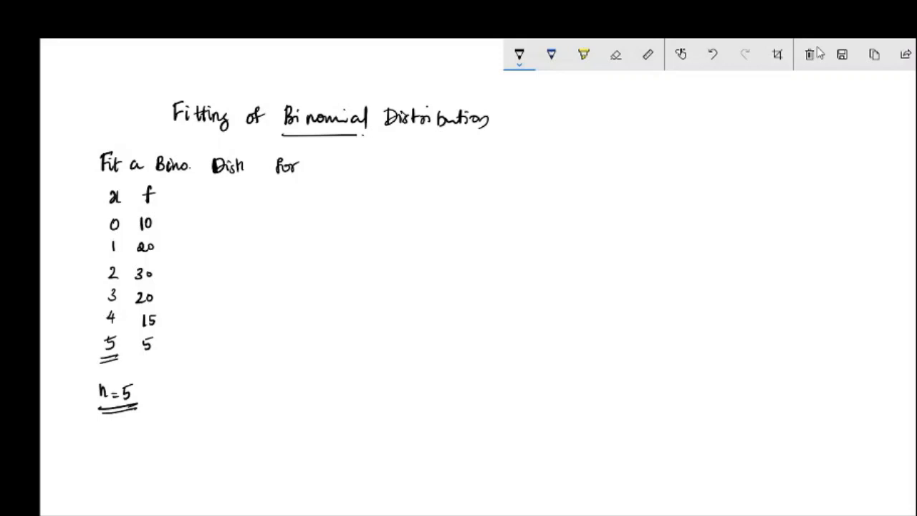
Handwrite the formula p = x̄/n = (Σxifi/N)/n below n = 5 and add a tick mark after it
mouse_move(101, 435)
left_mouse_down()
mouse_move(101, 458)
mouse_move(103, 449)
left_mouse_up()
left_click_drag(118, 441, 133, 442)
left_click_drag(118, 446, 143, 449)
mouse_move(139, 432)
left_mouse_down()
mouse_move(153, 431)
mouse_move(147, 460)
mouse_move(173, 462)
mouse_move(188, 445)
mouse_move(225, 447)
left_mouse_up()
left_click_drag(229, 440, 232, 447)
mouse_move(240, 440)
left_mouse_down()
mouse_move(244, 450)
mouse_move(220, 459)
mouse_move(232, 457)
mouse_move(244, 478)
mouse_move(274, 472)
left_mouse_up()
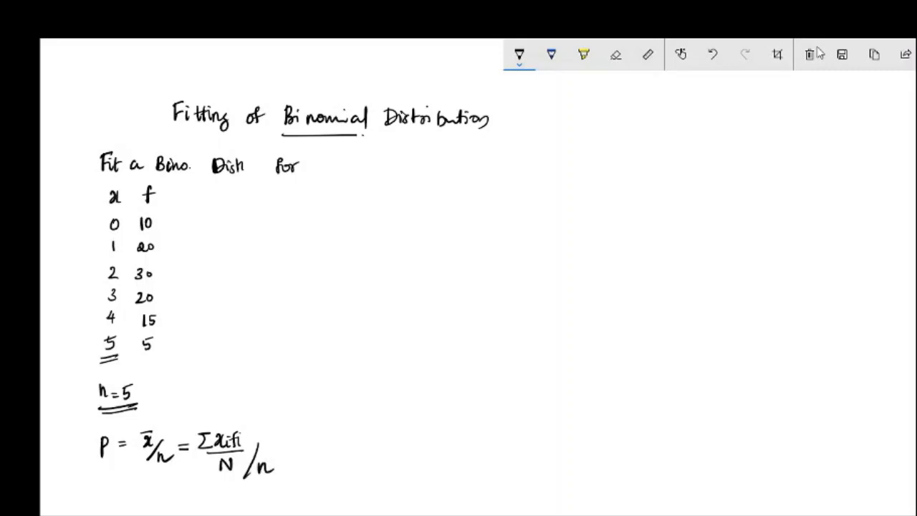
left_click_drag(280, 460, 312, 449)
Handwrite an xifi column with 0×10, 1×20 and continuation dots, and draw boxes for its total and for N
mouse_move(186, 187)
left_mouse_down()
mouse_move(189, 201)
mouse_move(219, 204)
mouse_move(186, 222)
mouse_move(200, 229)
left_mouse_up()
mouse_move(200, 223)
left_mouse_down()
mouse_move(192, 229)
mouse_move(204, 228)
left_mouse_up()
mouse_move(211, 219)
left_mouse_down()
mouse_move(191, 253)
mouse_move(201, 252)
left_mouse_up()
left_click_drag(202, 245, 194, 252)
left_click_drag(204, 246, 215, 246)
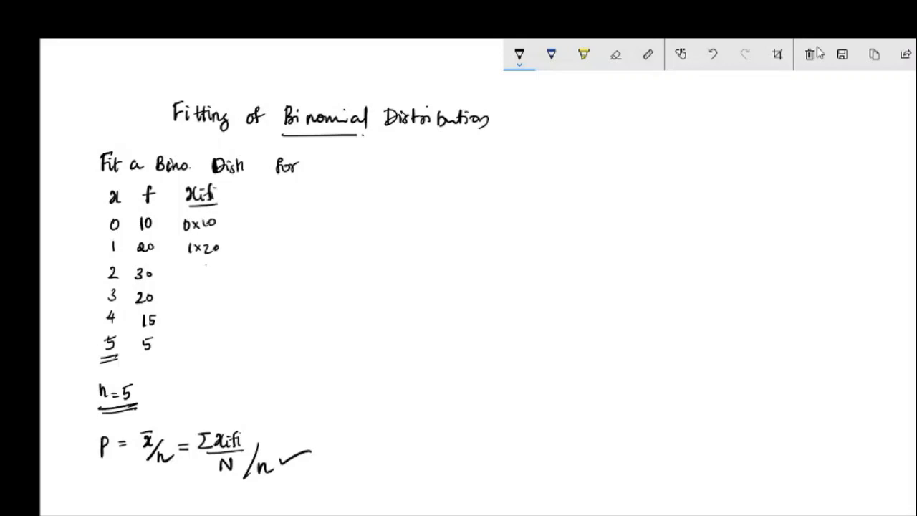
left_click_drag(172, 359, 217, 356)
mouse_move(185, 367)
left_mouse_down()
mouse_move(184, 383)
mouse_move(216, 379)
mouse_move(184, 383)
mouse_move(132, 363)
mouse_move(130, 387)
mouse_move(152, 384)
mouse_move(132, 383)
mouse_move(146, 366)
left_mouse_up()
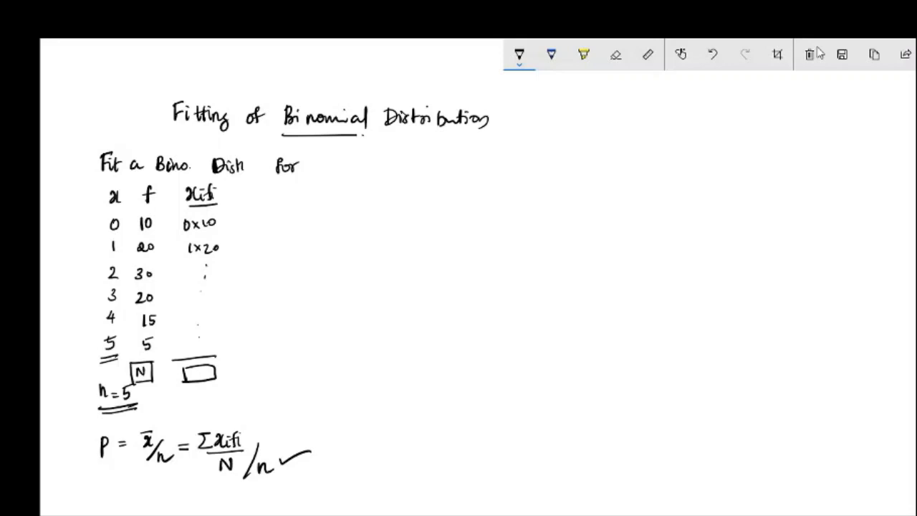
Circle Σxifi/N and double-underline n in the p formula, and tick the products 0×10 and 1×20
mouse_move(242, 421)
left_mouse_down()
mouse_move(197, 433)
mouse_move(222, 471)
mouse_move(243, 423)
left_mouse_up()
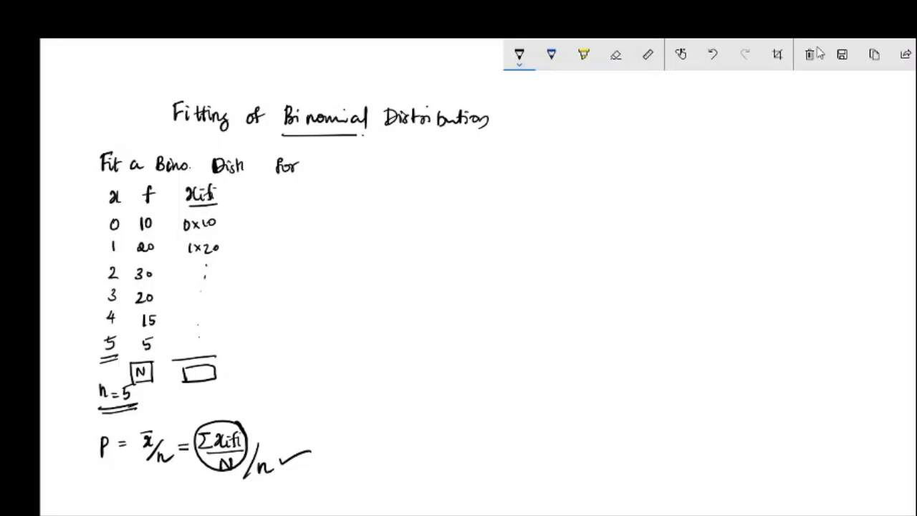
left_click_drag(255, 482, 273, 484)
left_click_drag(223, 219, 240, 214)
left_click_drag(227, 249, 244, 244)
Handwrite the column heading f(x) = (n over x) p^x (1-p)^(n-x) beside the xifi column
left_click_drag(273, 184, 267, 200)
left_click_drag(263, 193, 280, 199)
left_click_drag(285, 189, 293, 195)
mouse_move(296, 185)
left_mouse_down()
mouse_move(291, 205)
mouse_move(313, 195)
left_mouse_up()
mouse_move(303, 191)
left_mouse_down()
mouse_move(340, 192)
mouse_move(342, 203)
left_mouse_up()
mouse_move(341, 191)
left_mouse_down()
mouse_move(334, 203)
mouse_move(344, 209)
left_mouse_up()
mouse_move(329, 179)
left_mouse_down()
mouse_move(329, 205)
mouse_move(353, 207)
mouse_move(359, 198)
left_mouse_up()
left_click_drag(362, 176, 374, 202)
left_click_drag(384, 190, 384, 203)
mouse_move(387, 194)
left_mouse_down()
mouse_move(396, 195)
mouse_move(393, 205)
left_mouse_up()
left_click_drag(394, 191, 405, 203)
left_click_drag(404, 186, 418, 183)
left_click_drag(420, 180, 433, 185)
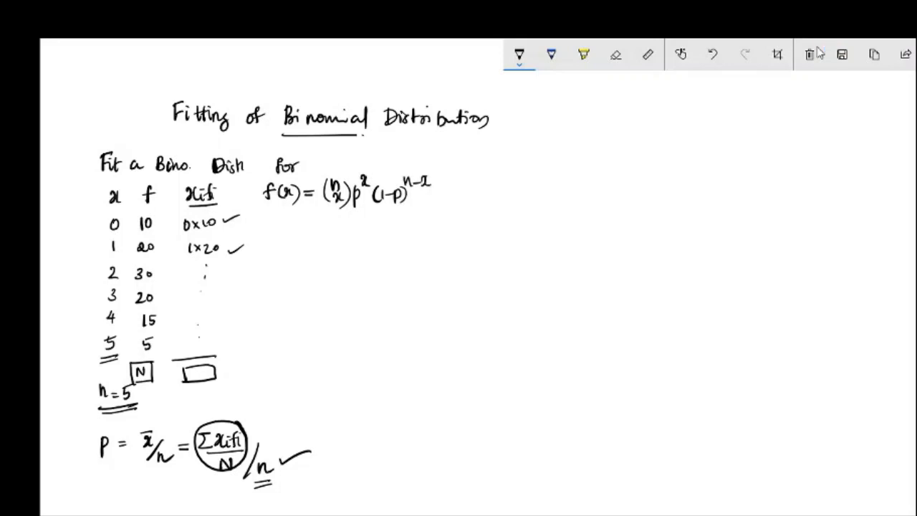
Underline the (n over x) p^x part of the formula and handwrite BINOMDIST. with a tick below it
left_click_drag(314, 209, 360, 208)
mouse_move(301, 225)
left_mouse_down()
mouse_move(301, 241)
mouse_move(314, 239)
left_mouse_up()
left_click_drag(319, 228, 327, 238)
left_click_drag(327, 238, 327, 226)
mouse_move(332, 227)
left_mouse_down()
mouse_move(333, 239)
mouse_move(349, 224)
mouse_move(360, 238)
left_mouse_up()
left_click_drag(366, 227, 367, 238)
left_click_drag(373, 227, 377, 238)
left_click_drag(378, 227, 385, 226)
left_click_drag(382, 226, 382, 238)
left_click(387, 237)
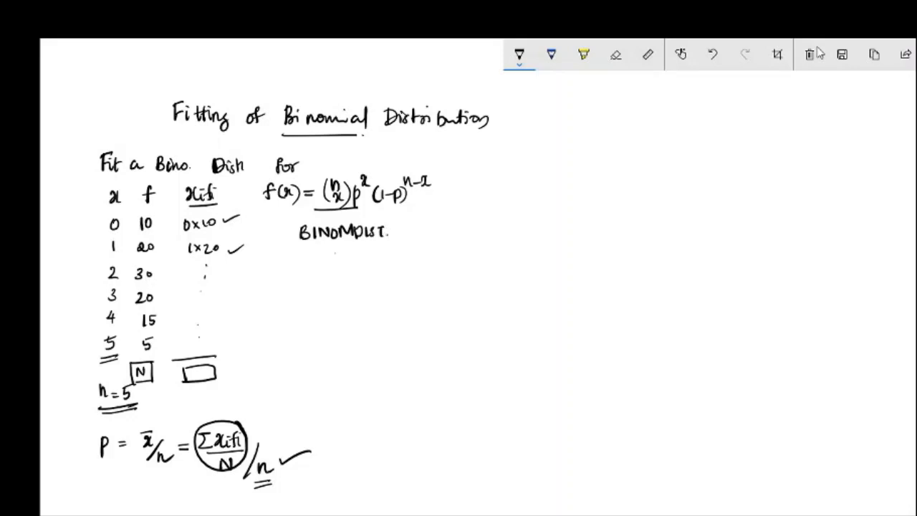
left_click_drag(334, 255, 362, 246)
Handwrite an Nf(x) column heading with two empty boxes under it, and add two ticks in the f(x) column
left_click_drag(461, 191, 484, 207)
mouse_move(479, 198)
left_mouse_down()
mouse_move(493, 196)
mouse_move(487, 206)
left_mouse_up()
left_click_drag(493, 195, 509, 209)
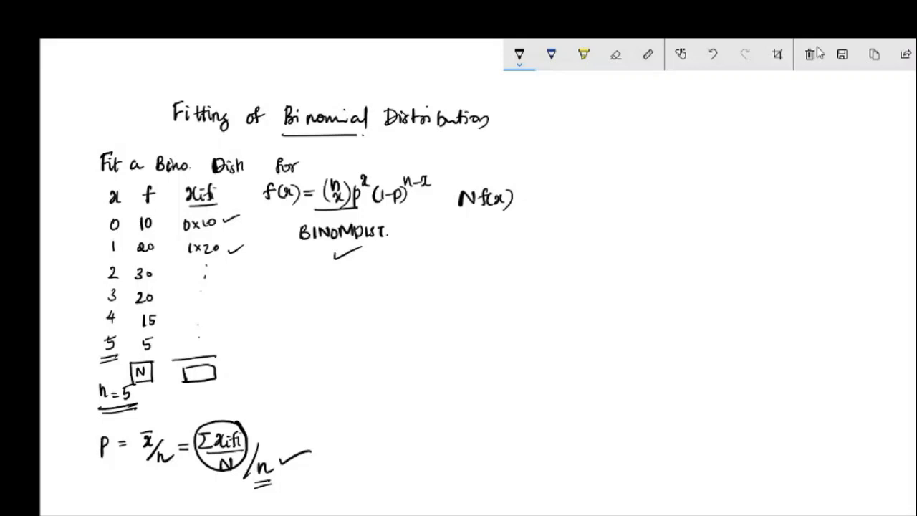
left_click_drag(399, 226, 417, 222)
left_click_drag(403, 257, 418, 253)
mouse_move(469, 224)
left_mouse_down()
mouse_move(470, 245)
mouse_move(491, 244)
mouse_move(473, 280)
left_mouse_up()
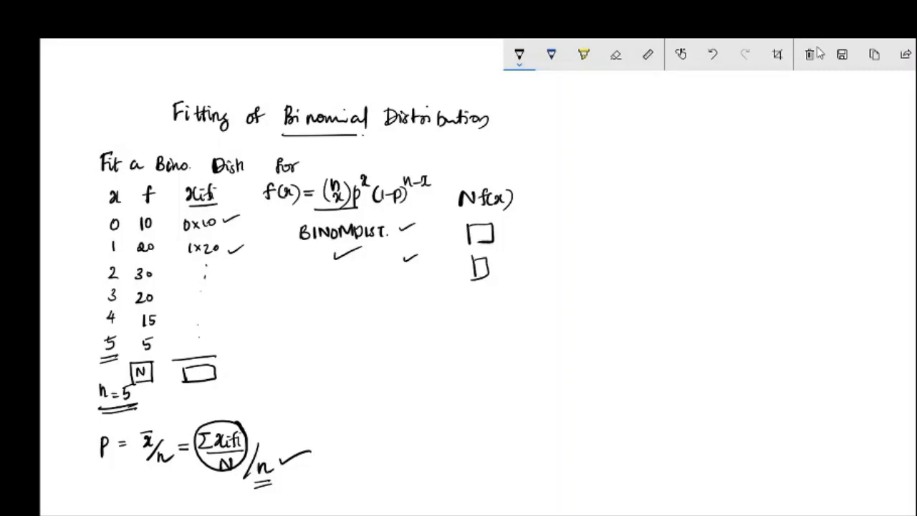
Add a TF column with an underlined "Round." note, and underline the Nf(x) heading and the first frequency, 10
mouse_move(560, 189)
left_mouse_down()
mouse_move(560, 207)
mouse_move(568, 190)
mouse_move(579, 206)
left_mouse_up()
left_click_drag(579, 190, 588, 198)
left_click_drag(462, 213, 507, 212)
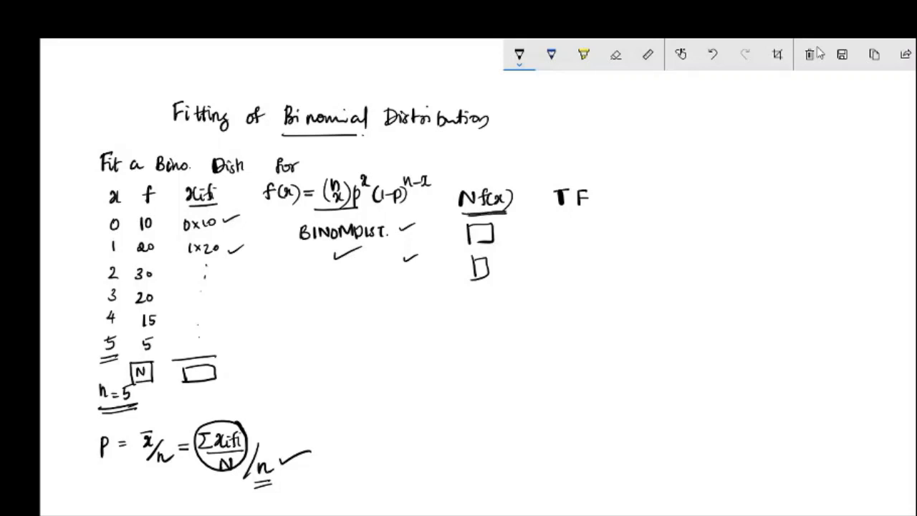
mouse_move(560, 224)
left_mouse_down()
mouse_move(560, 237)
mouse_move(607, 237)
left_mouse_up()
left_click_drag(139, 232, 159, 228)
left_click_drag(142, 238, 163, 234)
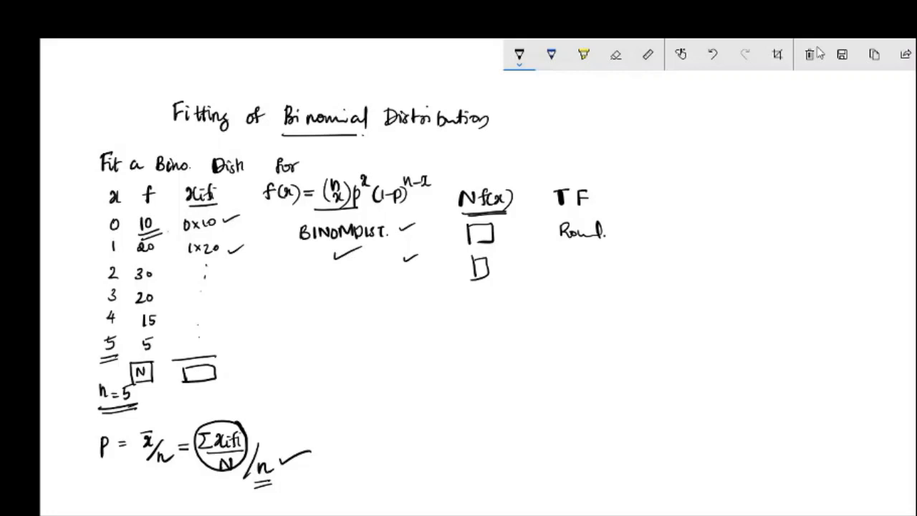
left_click_drag(571, 245, 600, 247)
Switch to the Excel workbook and enter the label n in R5, 5 in S5 and the label mean in R6
left_click(916, 54)
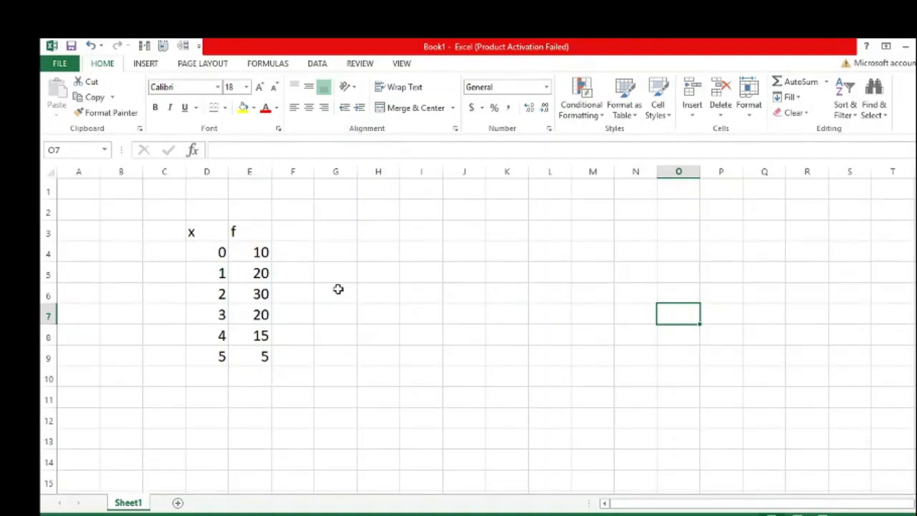
left_click(288, 230)
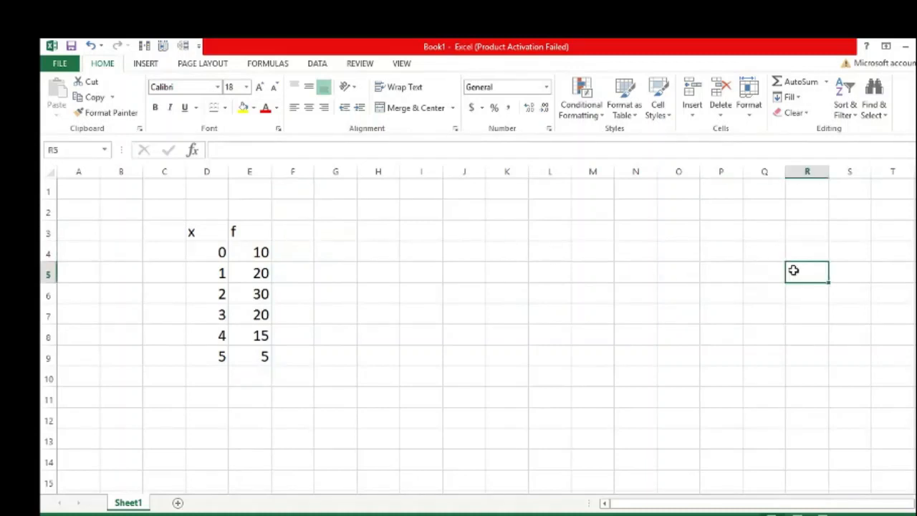
type("n5")
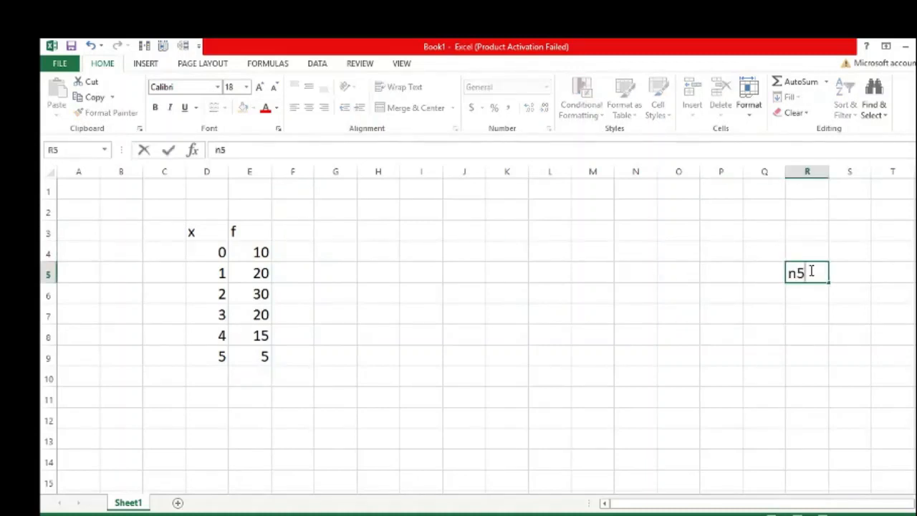
key("BackSpace")
left_click(855, 272)
type("5")
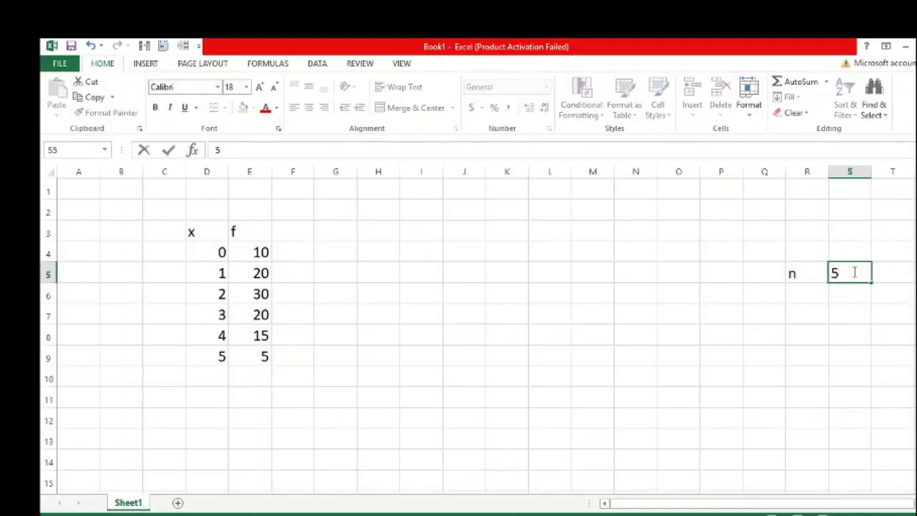
left_click(802, 294)
type("mean")
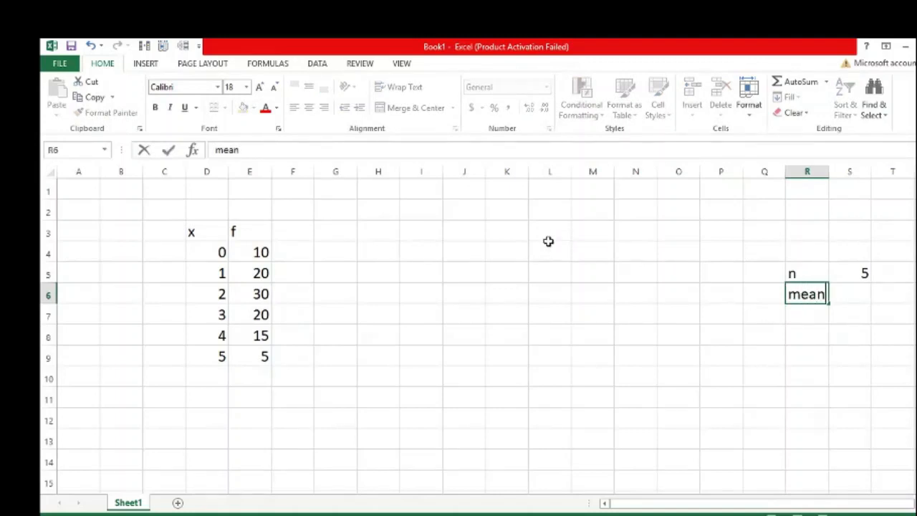
Add an xf column headed in F3, with =D4*E4 in F4 filled down to F9
left_click(304, 233)
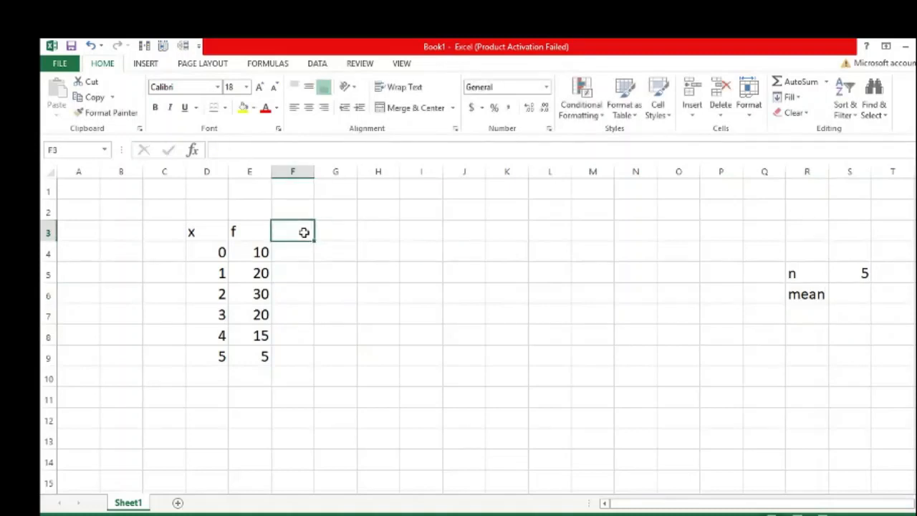
type("xf")
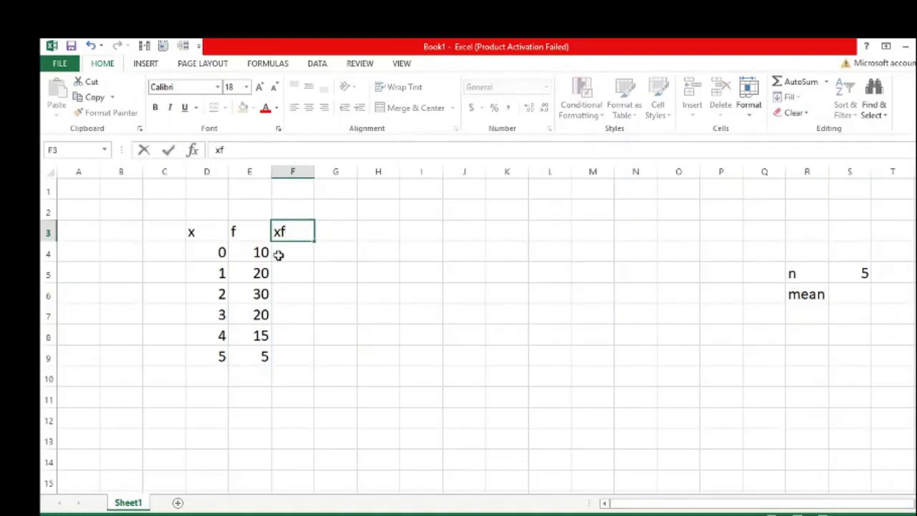
key("Return")
type("=")
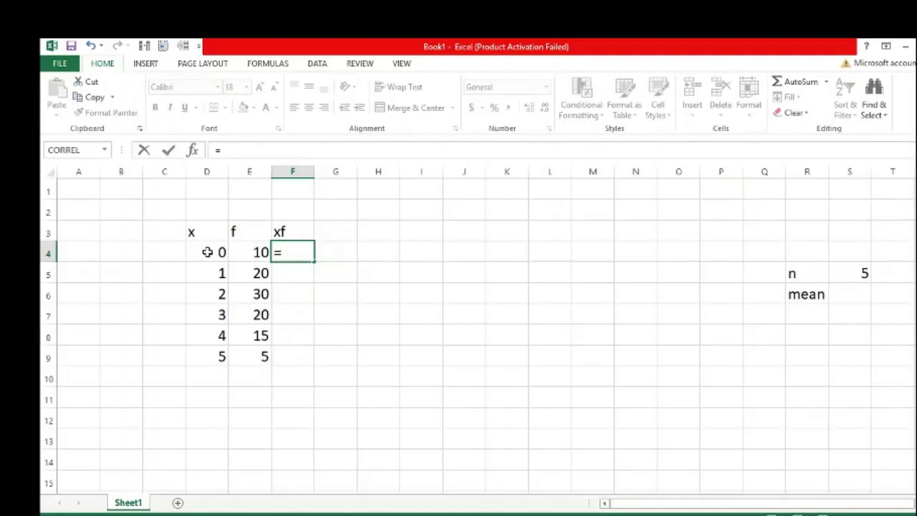
left_click(207, 252)
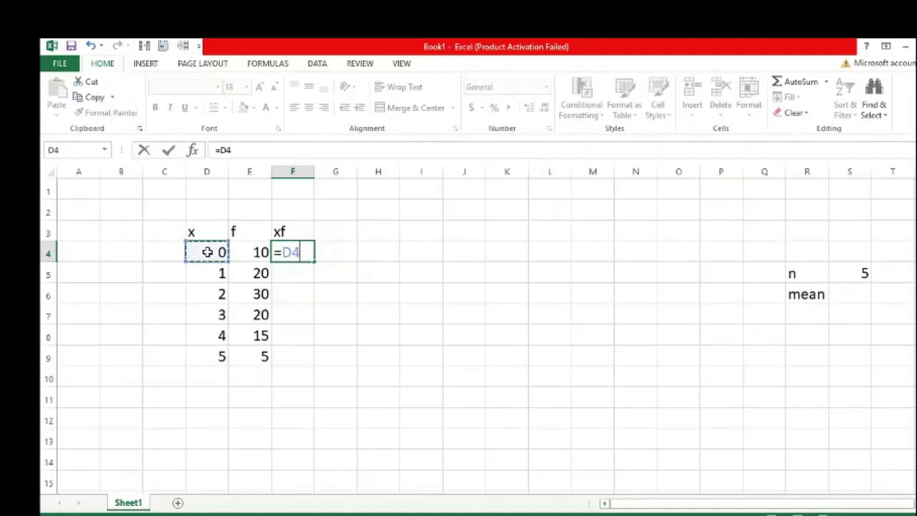
type("*")
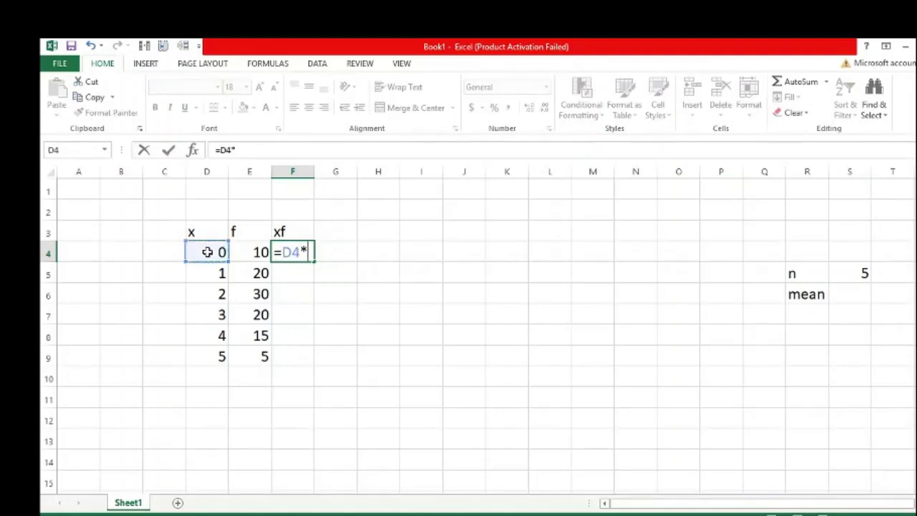
left_click(262, 252)
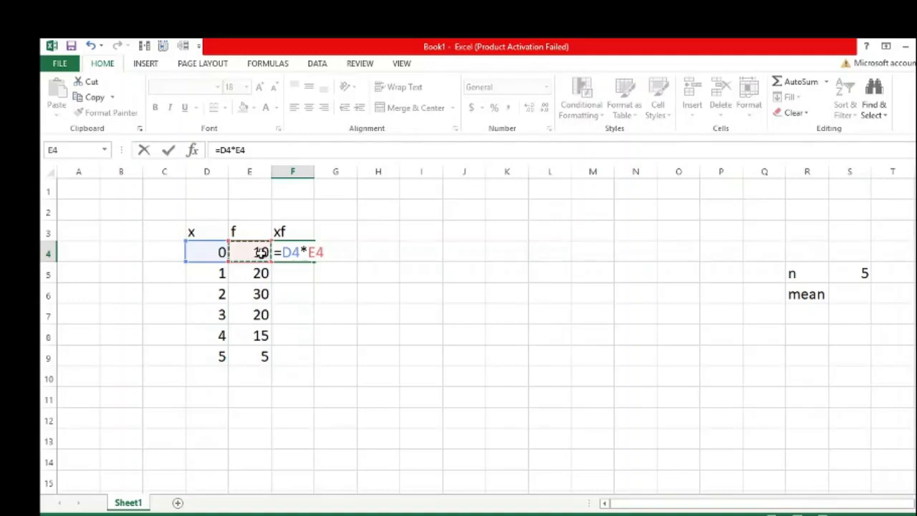
key("Return")
left_click(286, 250)
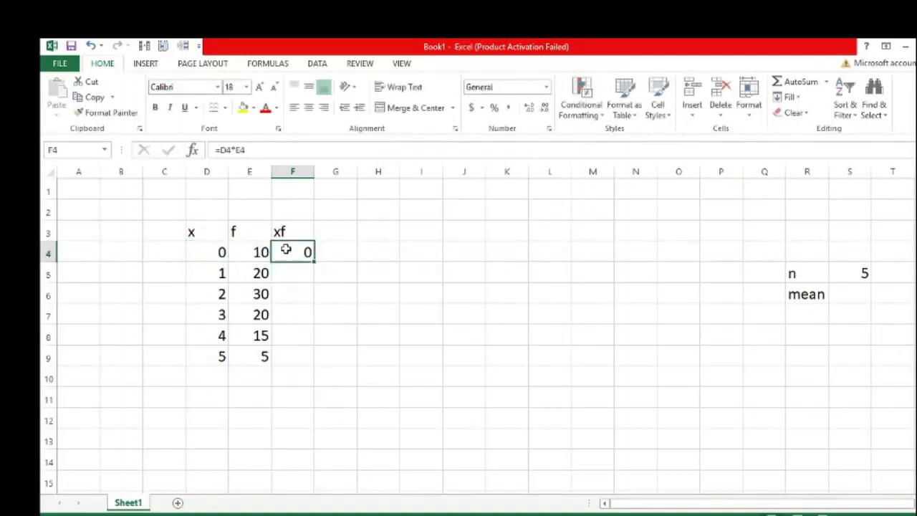
left_click_drag(313, 265, 314, 366)
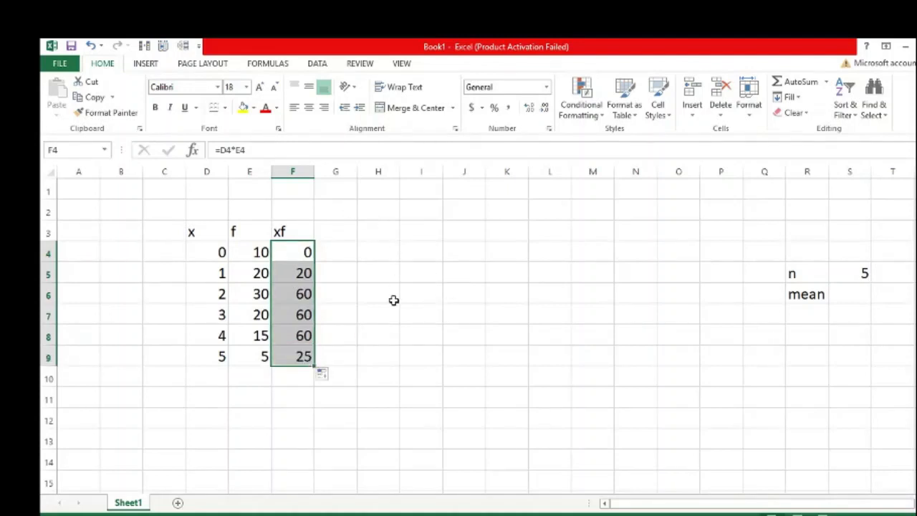
Total the xf column in F10 and the f column in E10 with AutoSum
left_click(290, 378)
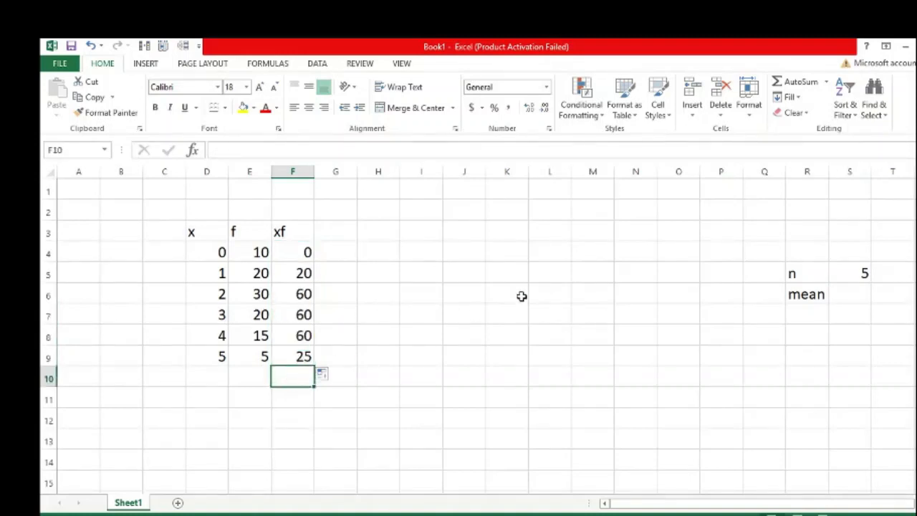
left_click(794, 83)
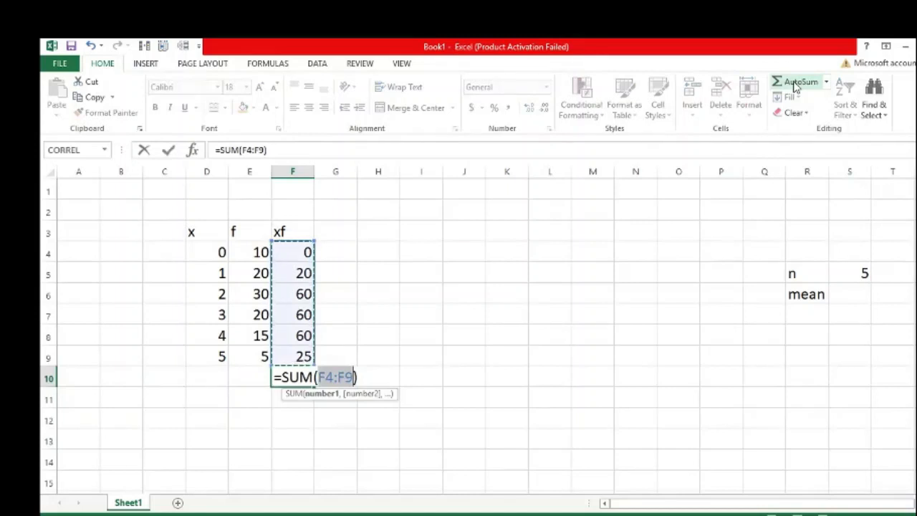
key("Return")
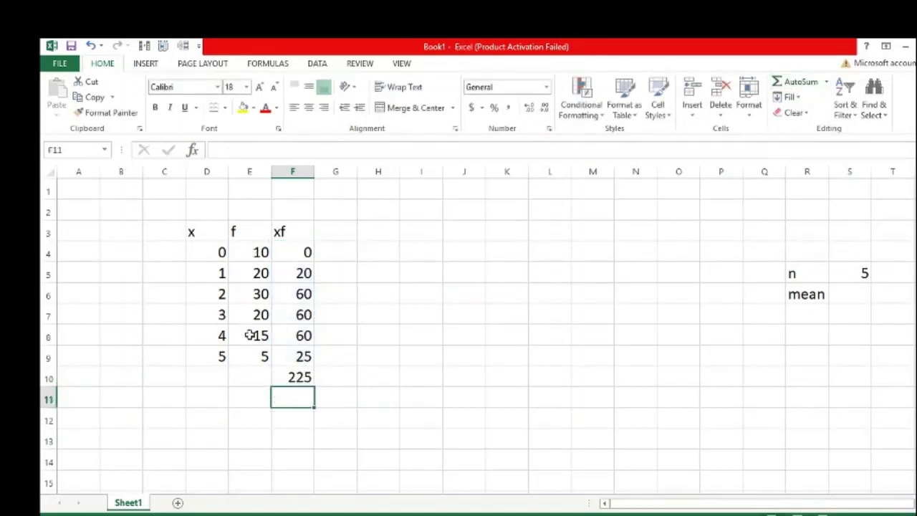
left_click(253, 380)
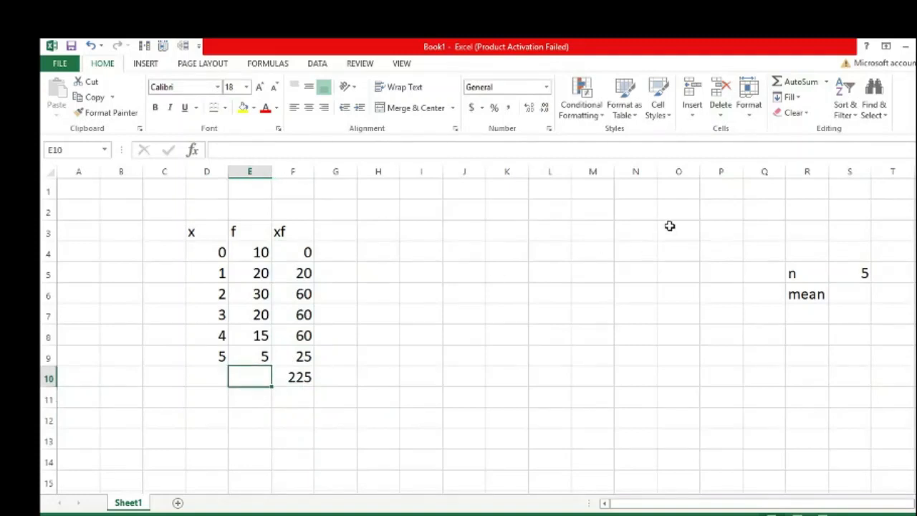
left_click(798, 83)
key("Return")
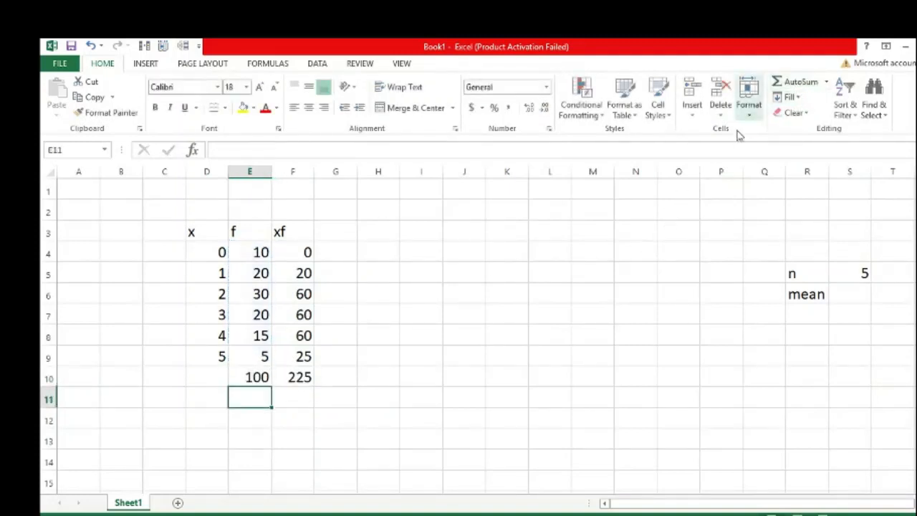
Calculate the mean in S6 with the formula =F10/E10
left_click(845, 296)
type("=")
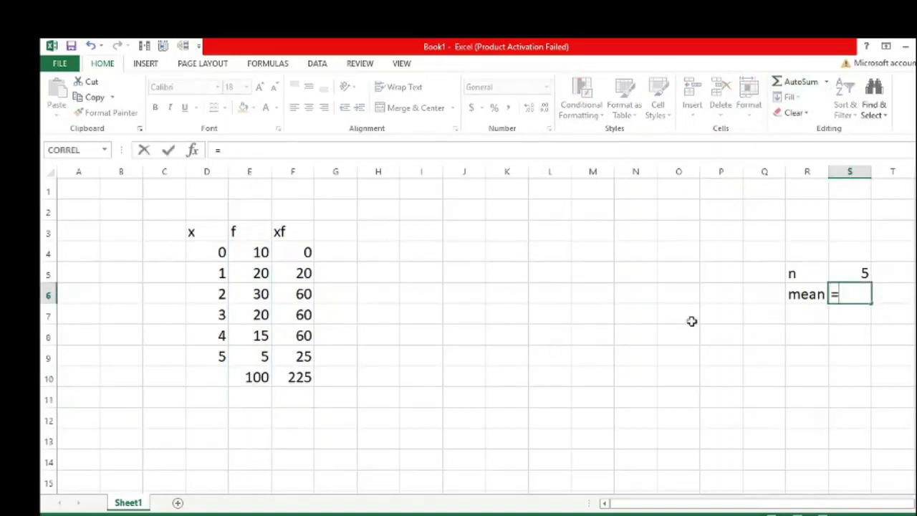
left_click(300, 378)
type("/")
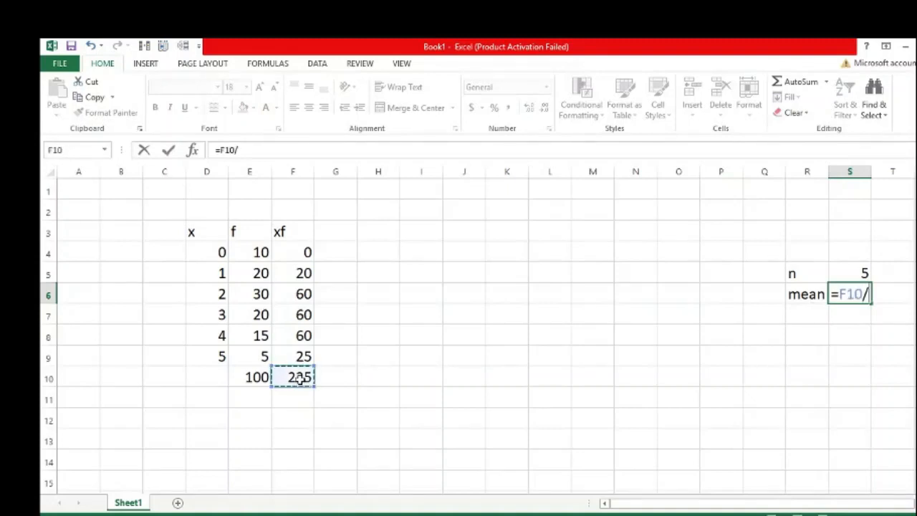
left_click(258, 378)
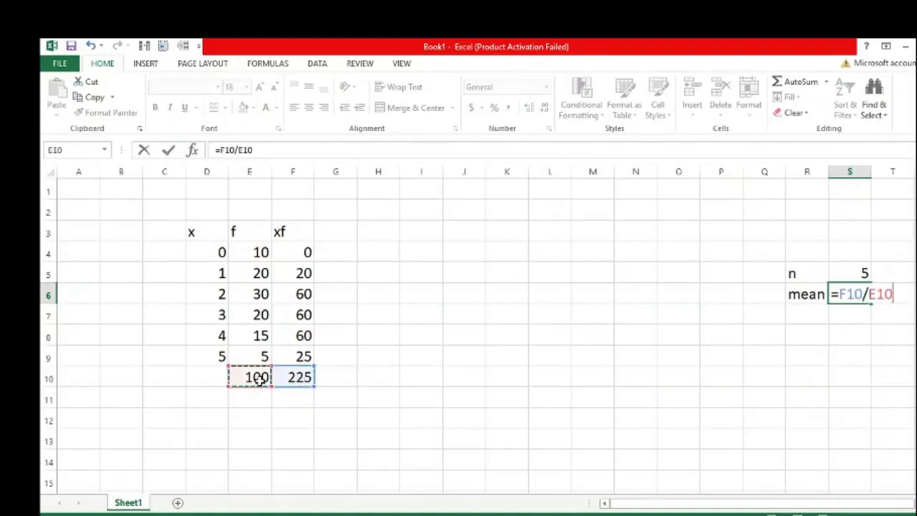
key("Return")
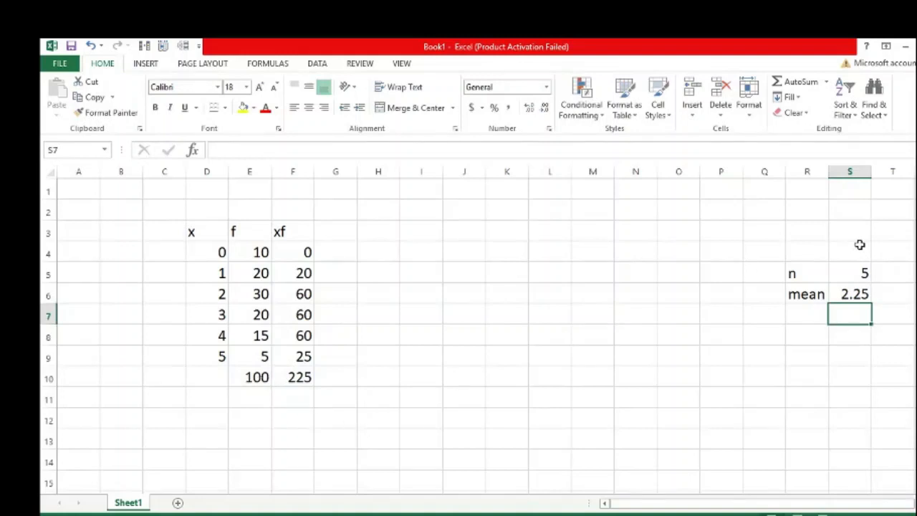
Label R7 as p and calculate it in S7 with the formula =S6/5
left_click(801, 313)
type("p")
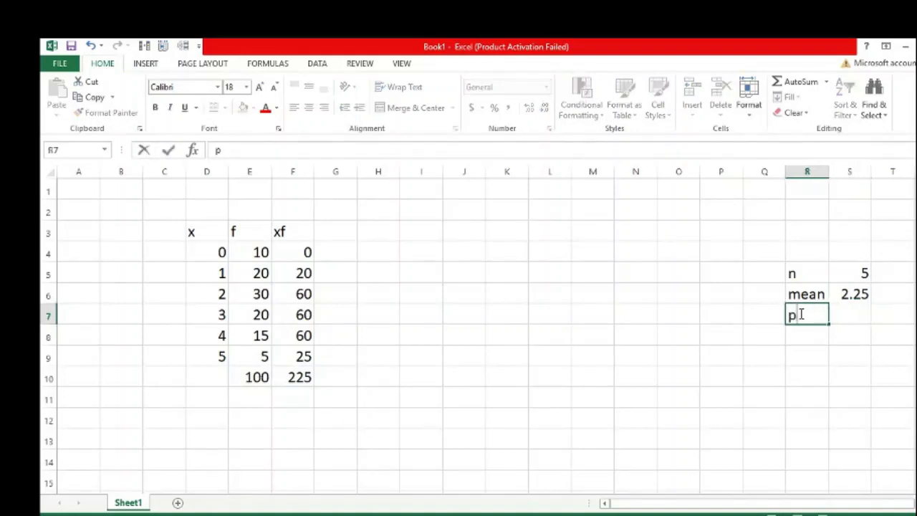
left_click(843, 311)
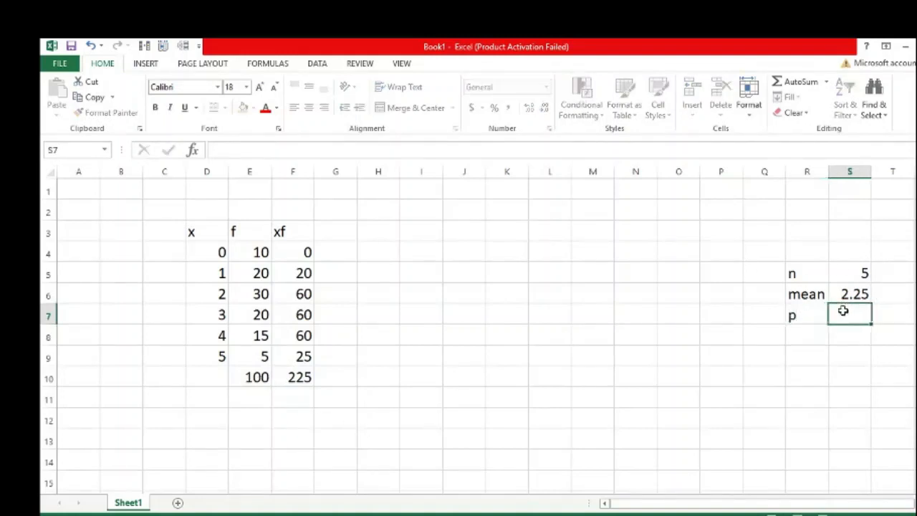
type("=")
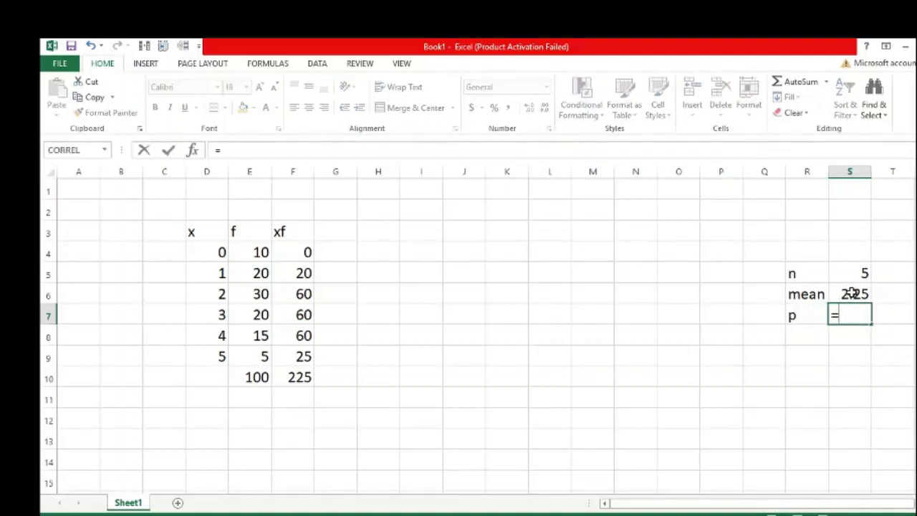
left_click(853, 291)
type("/")
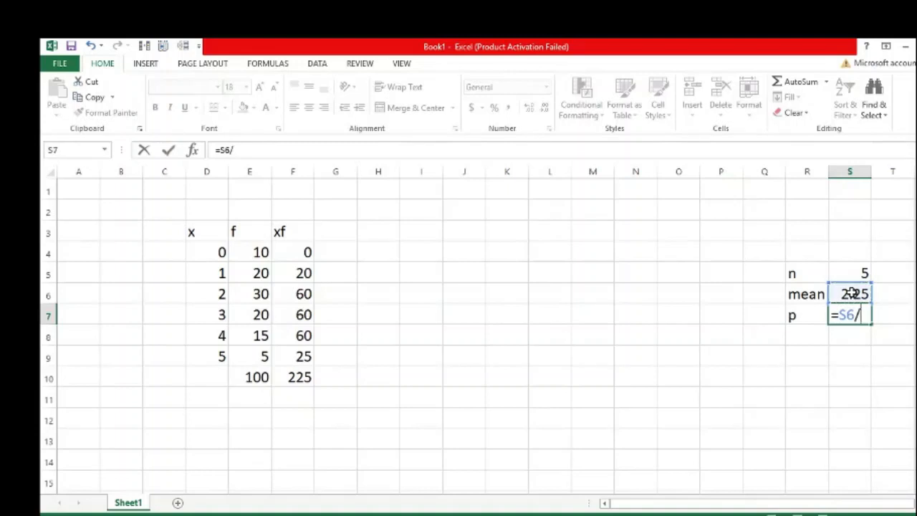
type("5")
key("Return")
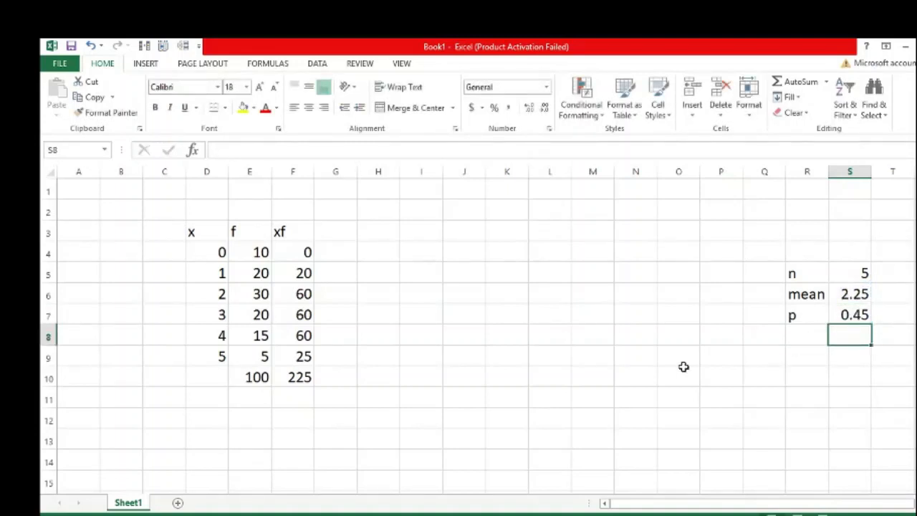
Add an fx column headed in G3, with =BINOM.DIST(D4,5,0.45,FALSE) in G4 filled down to G9
left_click(339, 237)
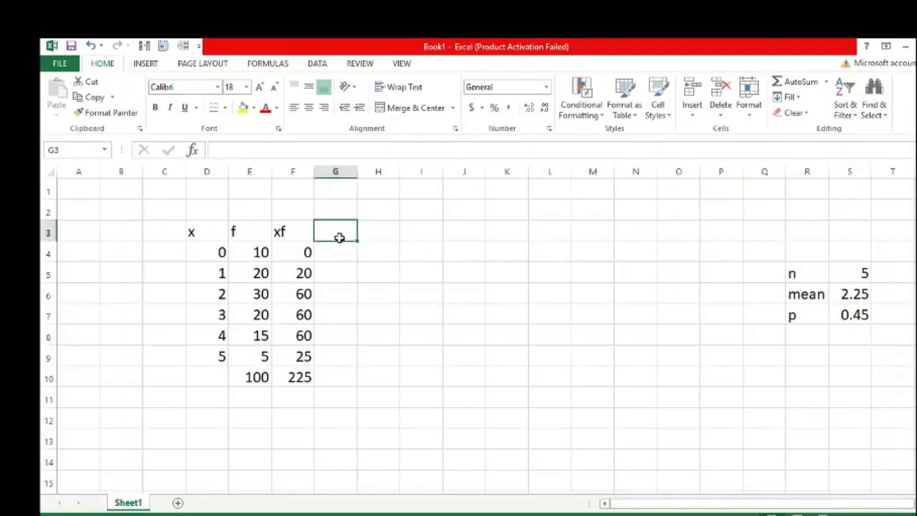
type("fx")
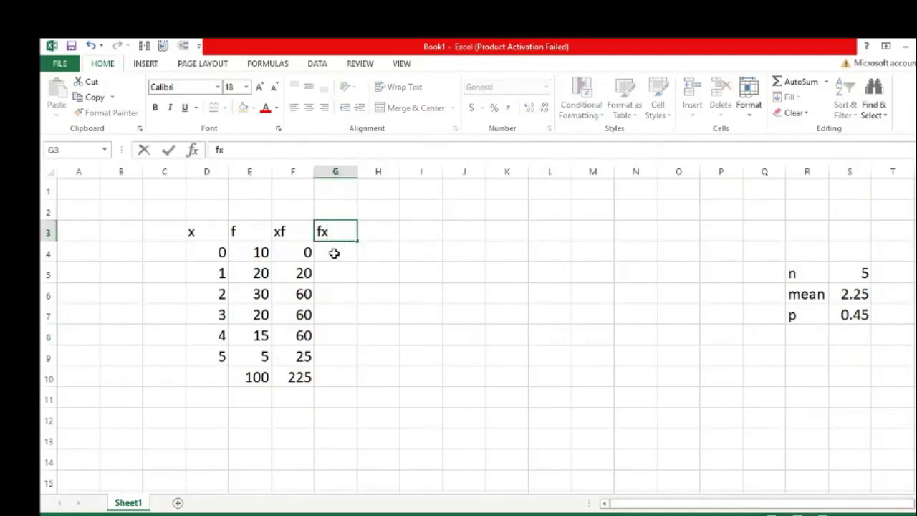
left_click(334, 253)
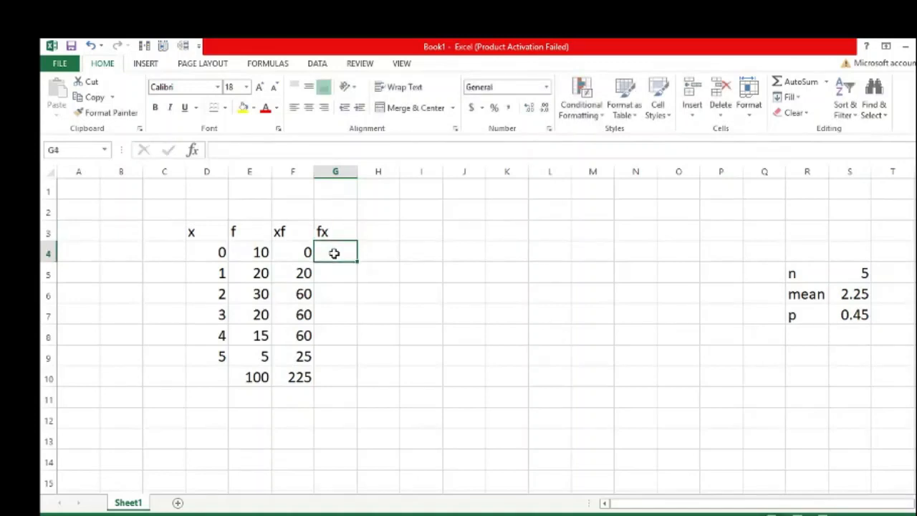
double_click(334, 253)
type("=bi")
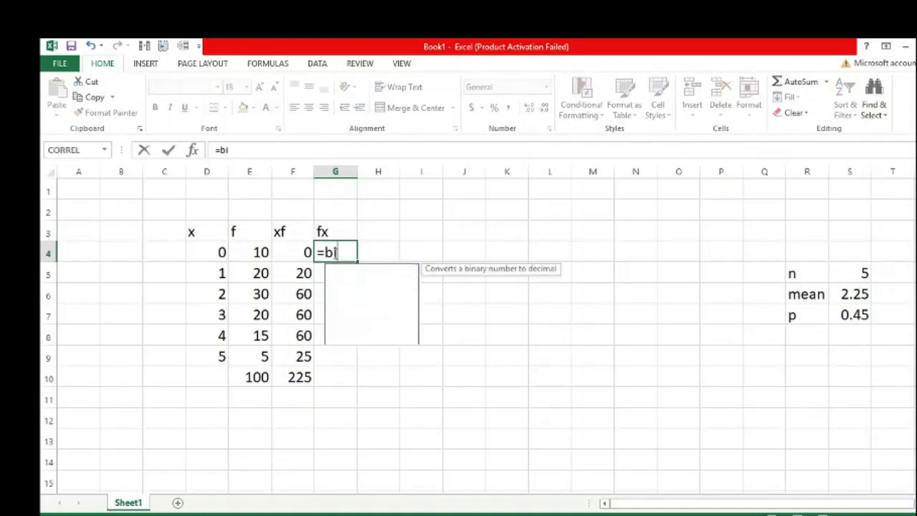
type("no")
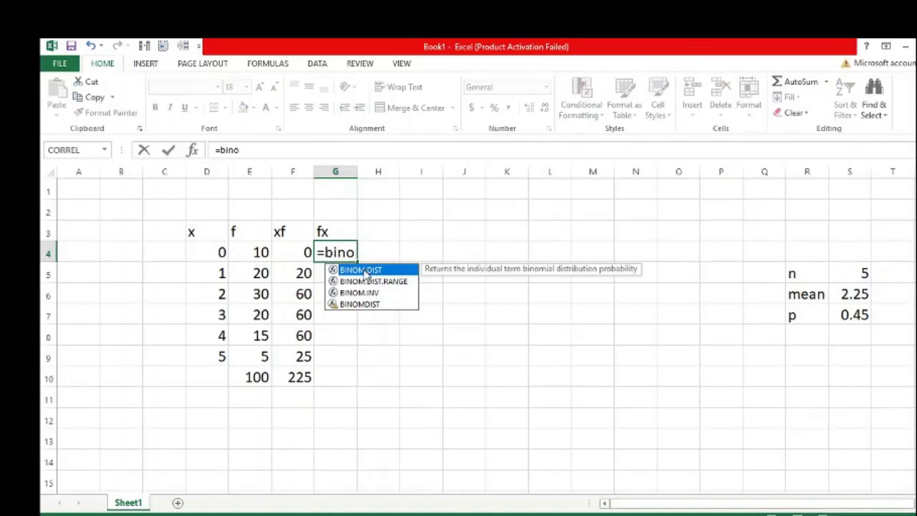
double_click(365, 270)
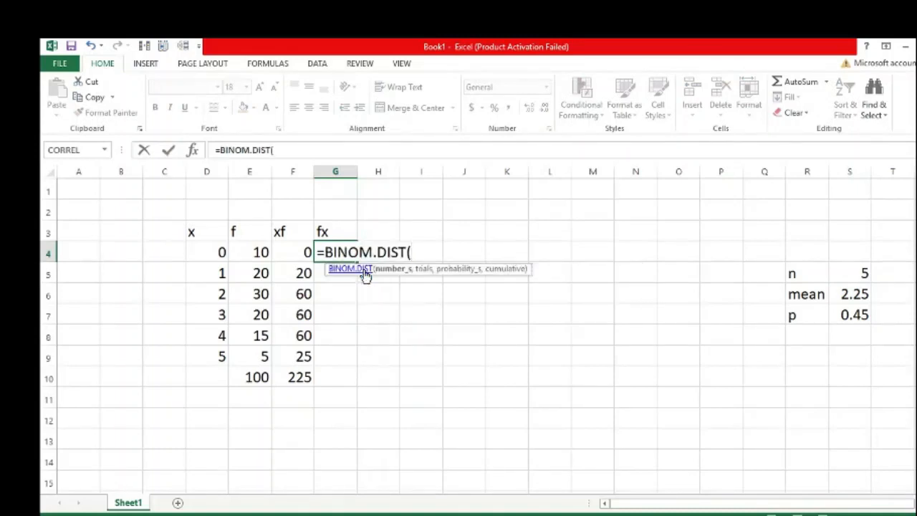
left_click(214, 255)
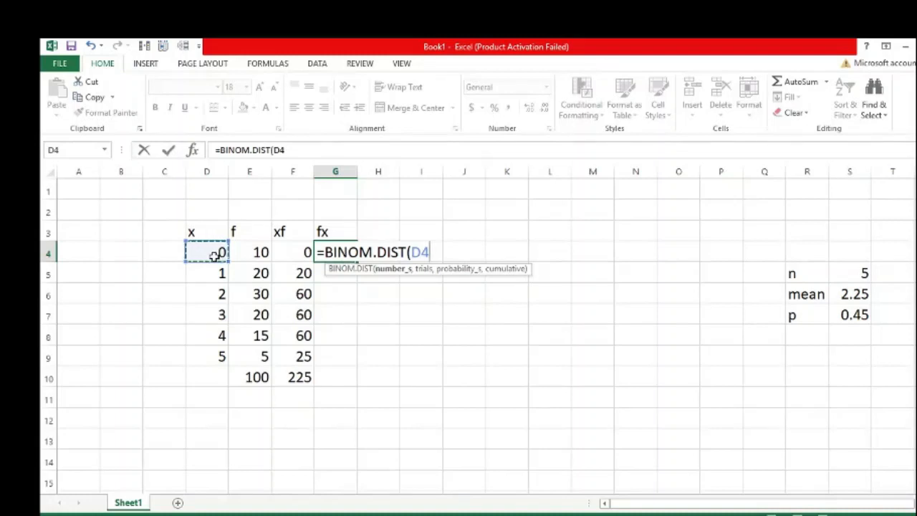
type(",")
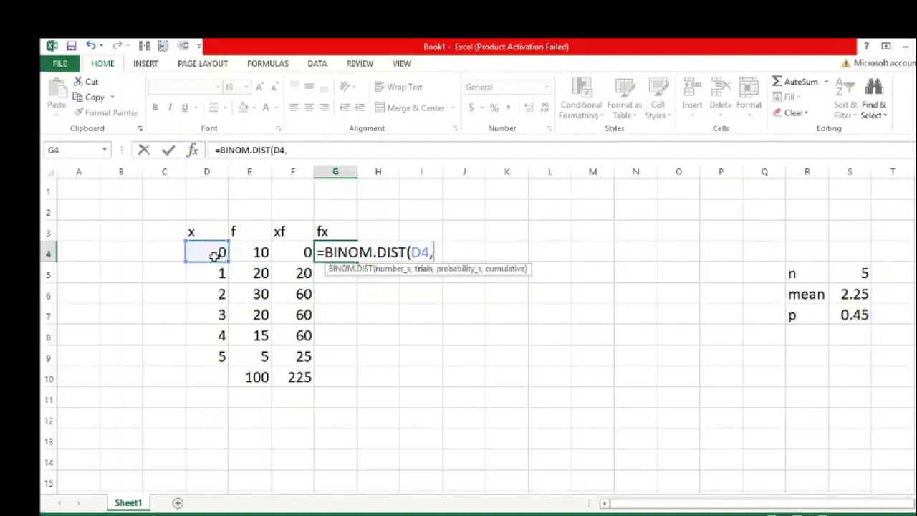
type("5,")
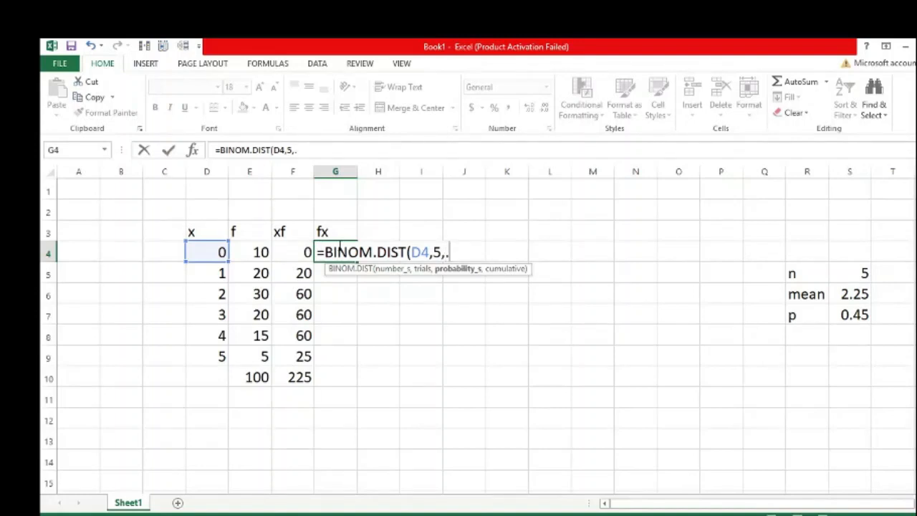
type(".45,")
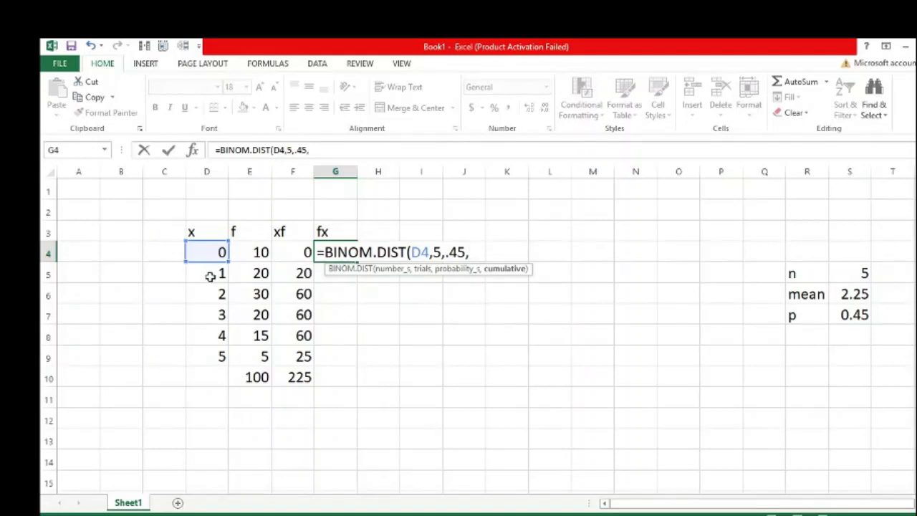
type("false")
key("Return")
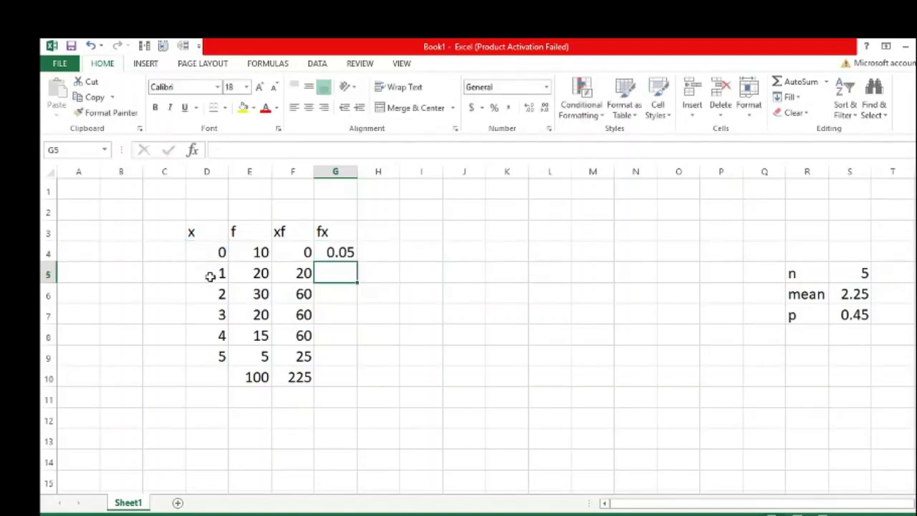
left_click(344, 251)
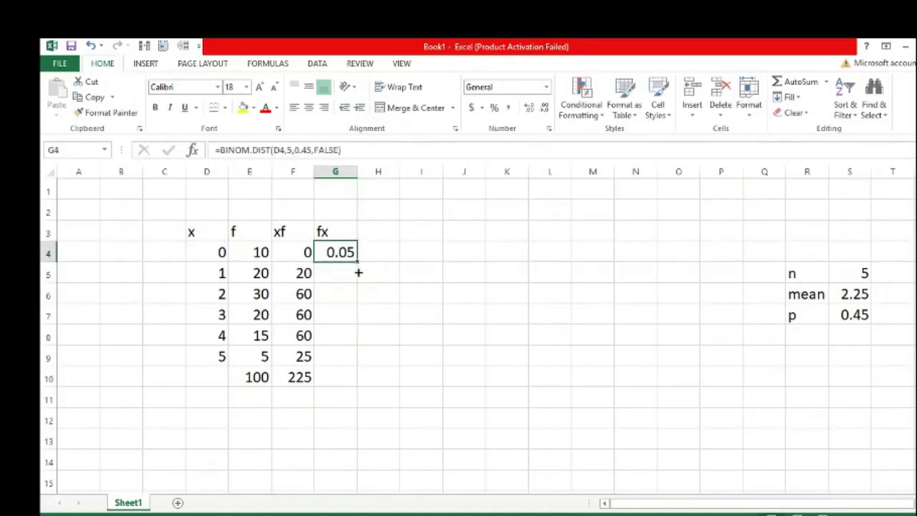
left_click_drag(358, 273, 361, 364)
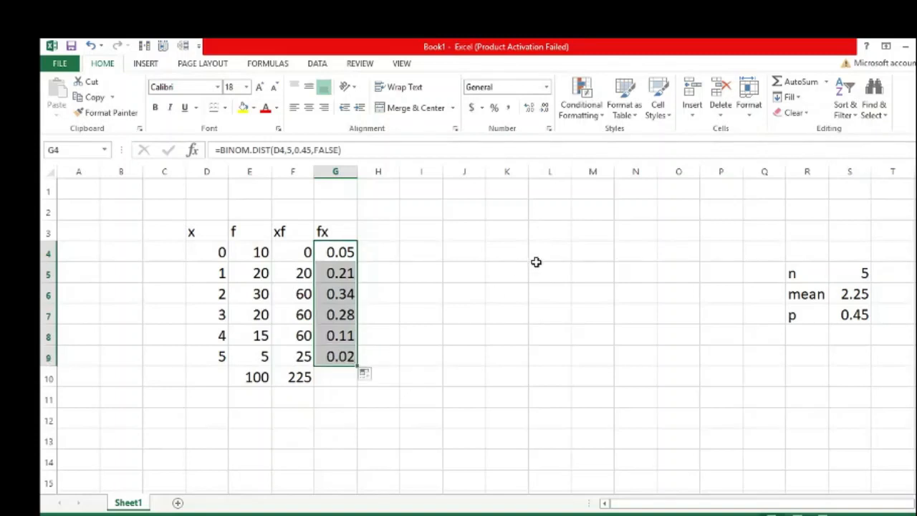
Add an Nfx column headed in H3, with =100*G4 in H4 filled down to H9
left_click(387, 228)
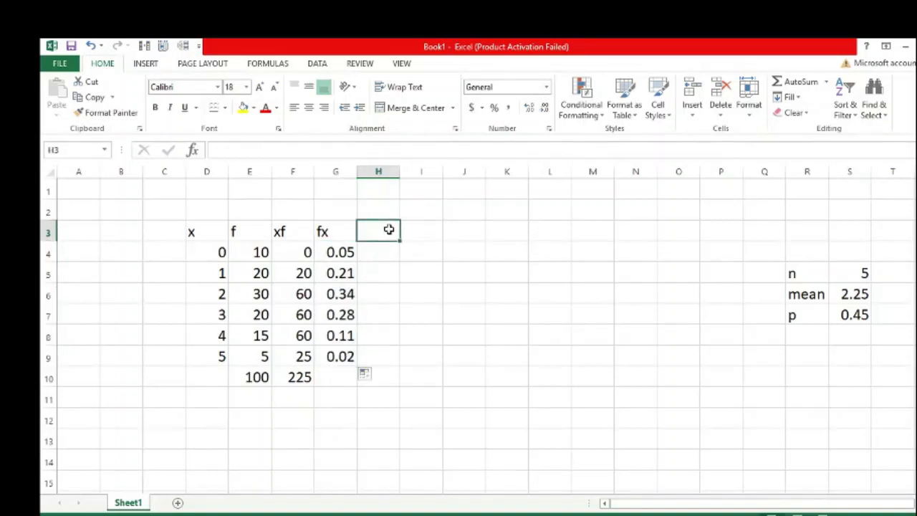
type("Nfx")
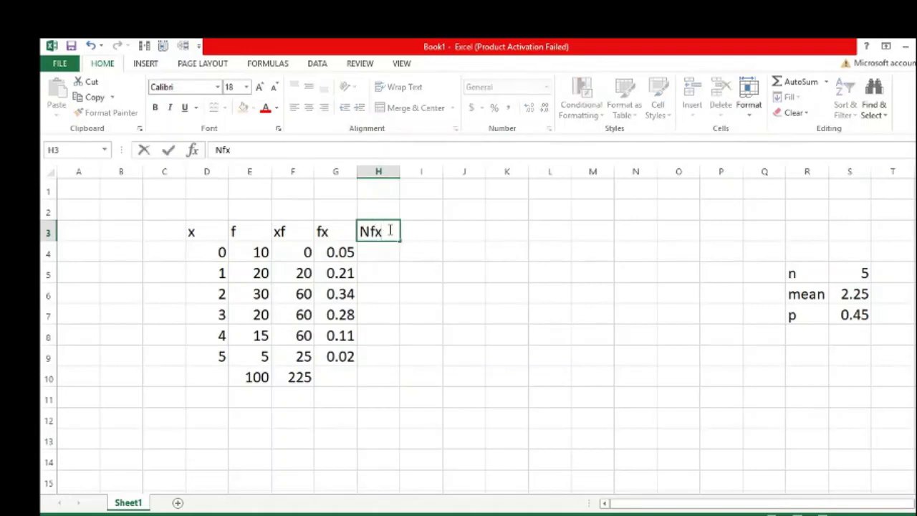
left_click(379, 249)
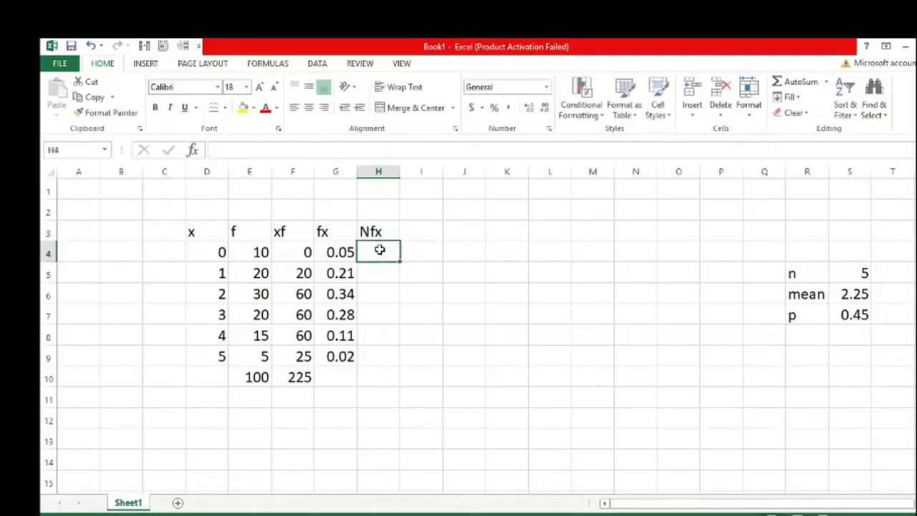
type("=100")
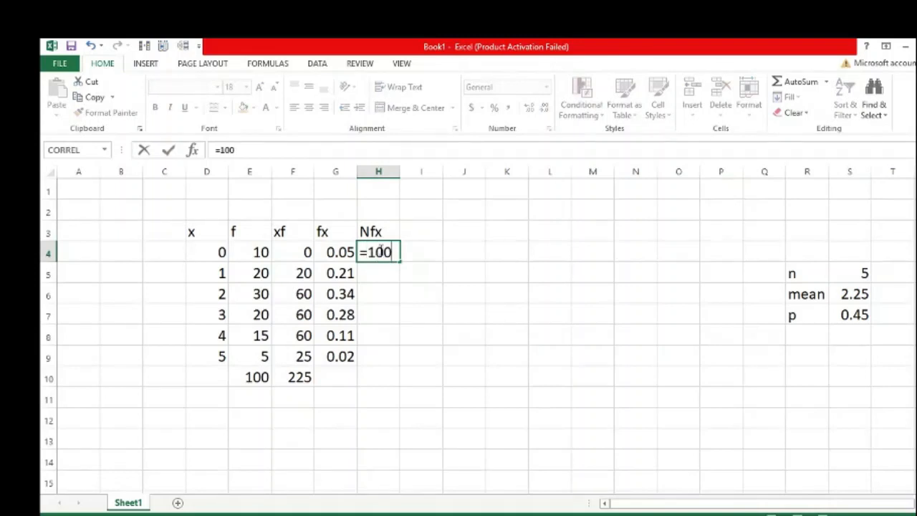
type("*")
left_click(340, 252)
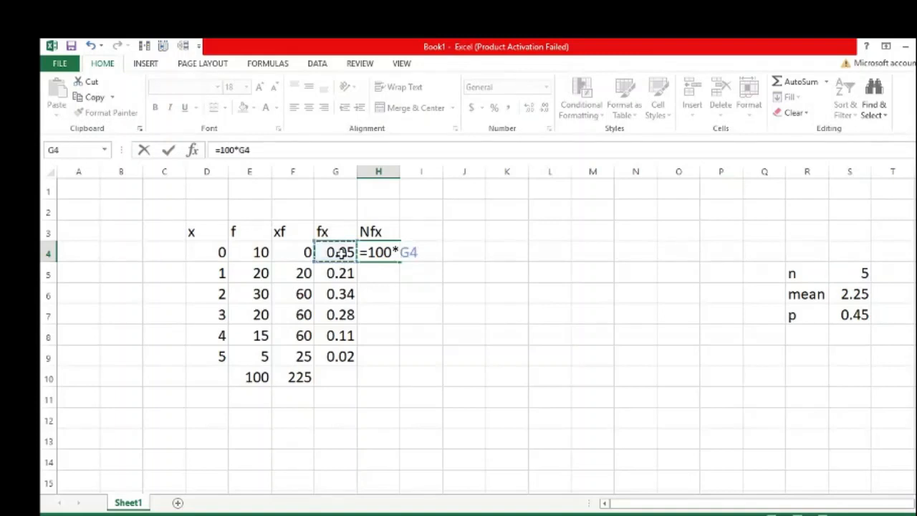
key("Return")
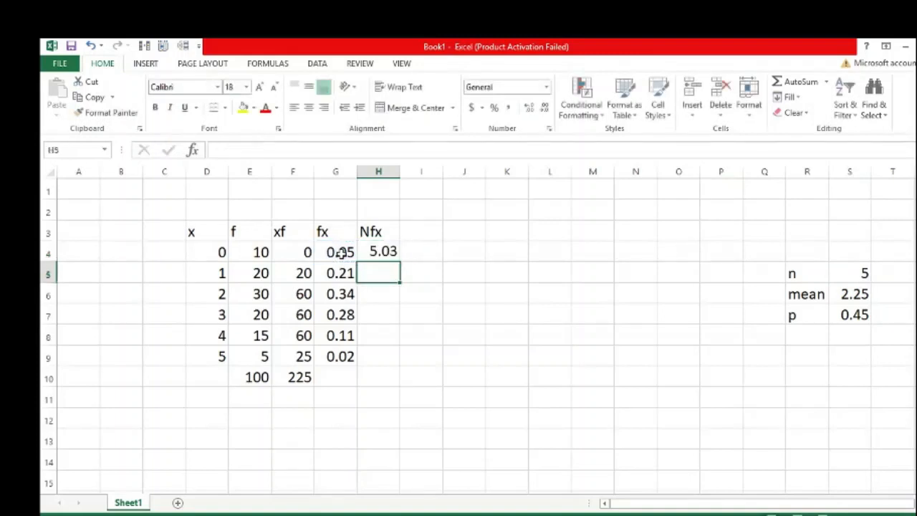
left_click(392, 252)
left_click_drag(400, 263, 403, 357)
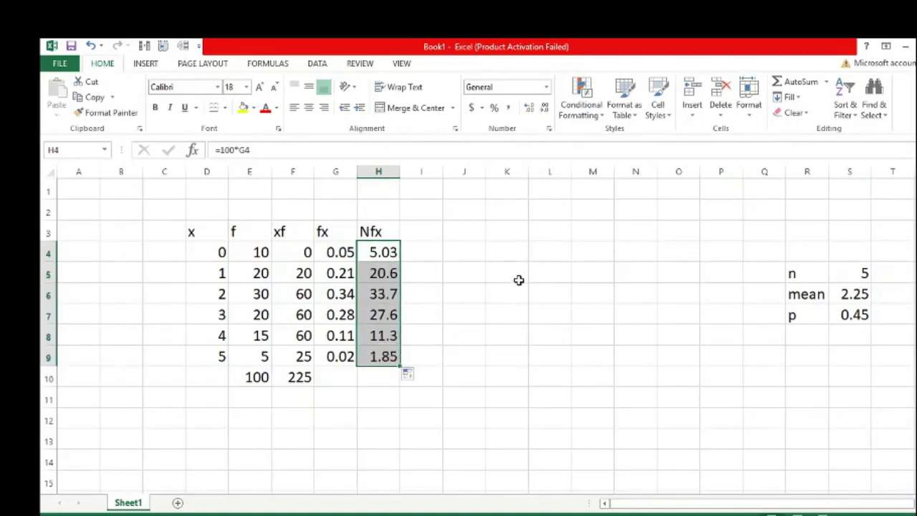
Add a tf column headed in I3, with =ROUND(H4,0) in I4 filled down to I9
left_click(430, 233)
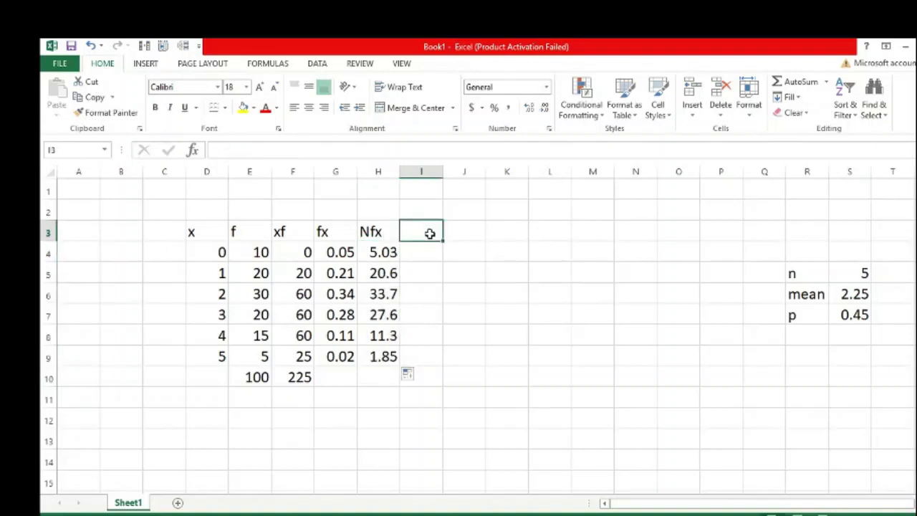
type("tf")
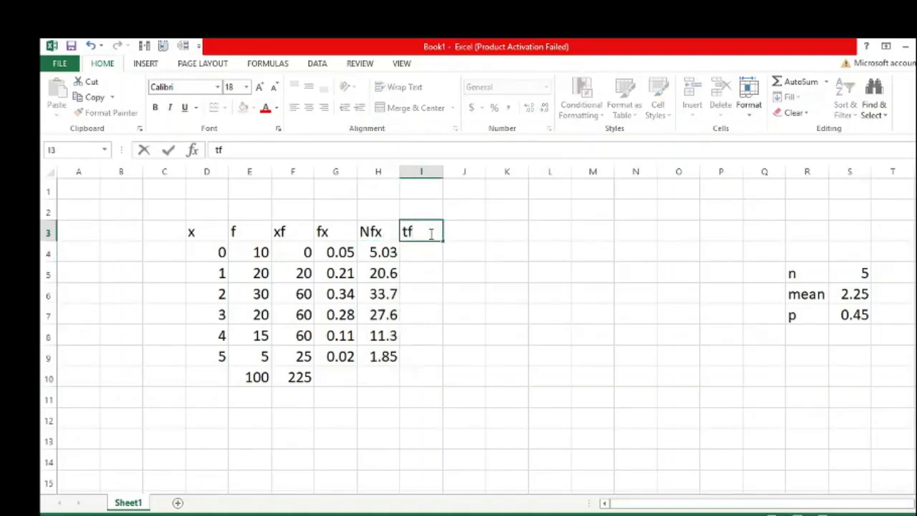
left_click(420, 251)
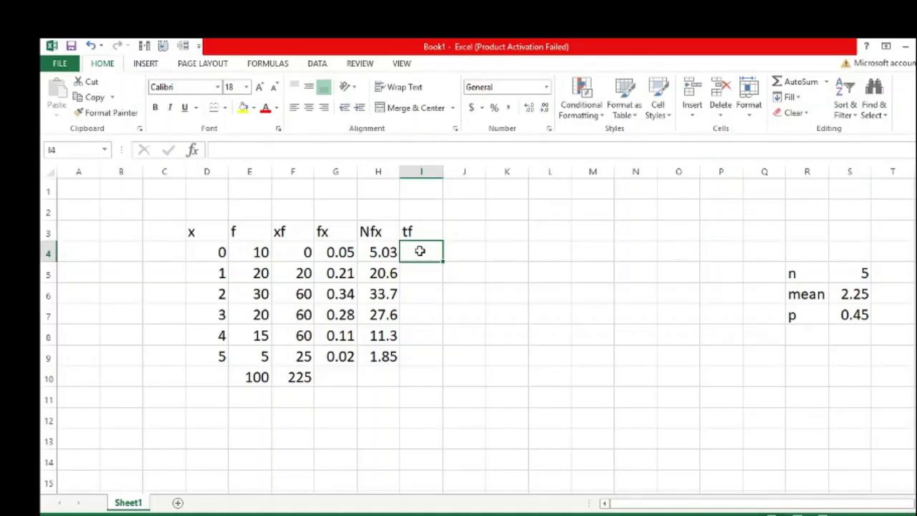
type("=ro")
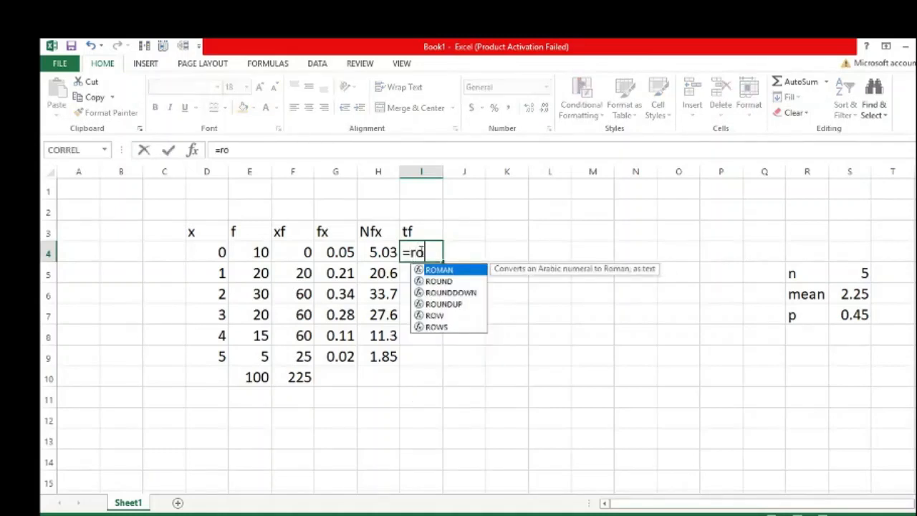
double_click(455, 282)
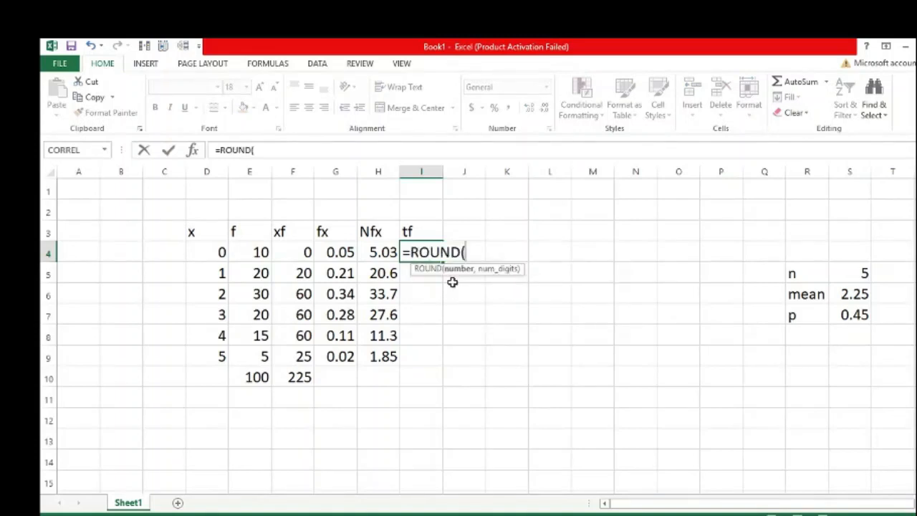
left_click(377, 252)
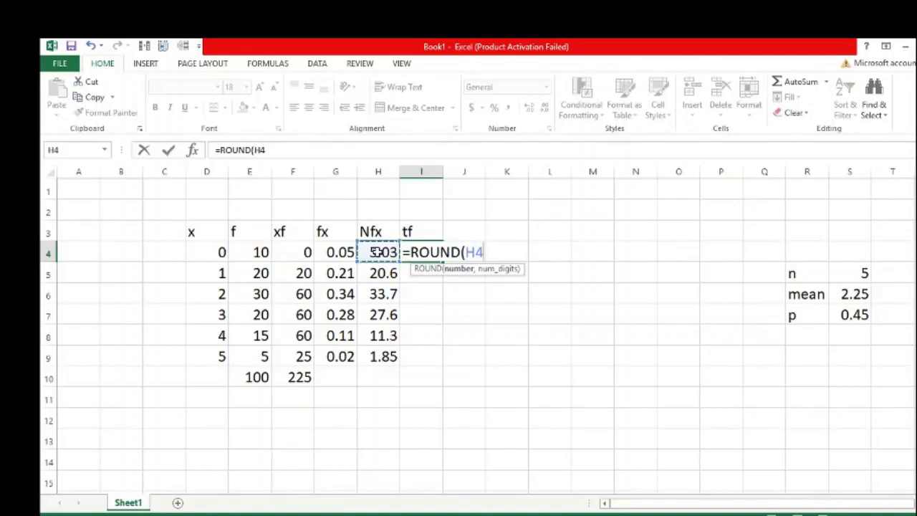
type(",")
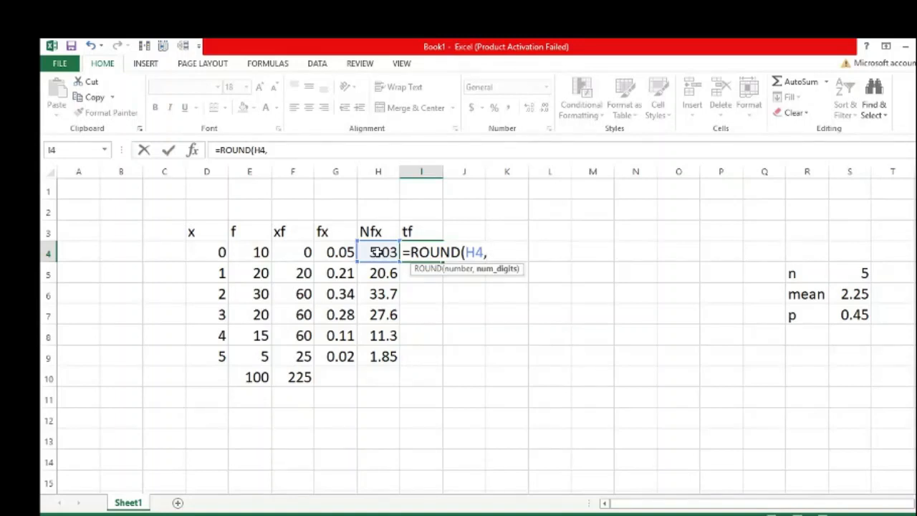
type("0)")
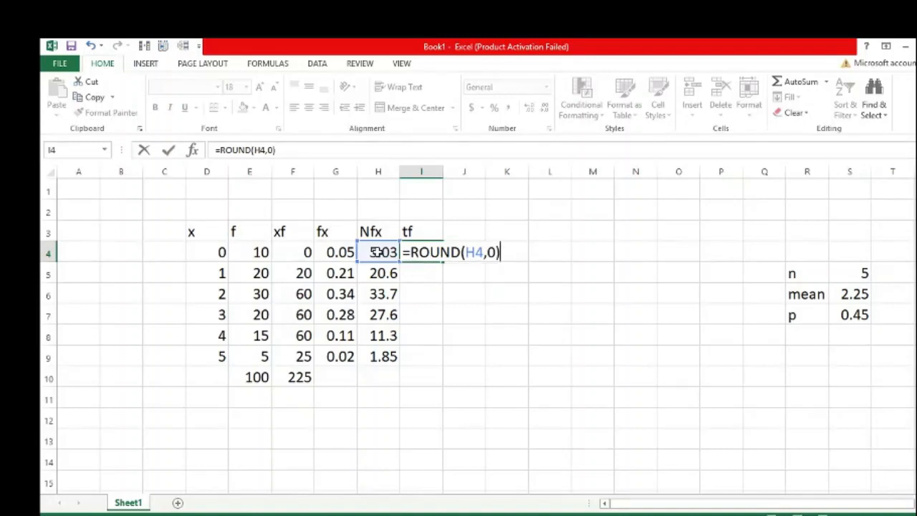
key("Return")
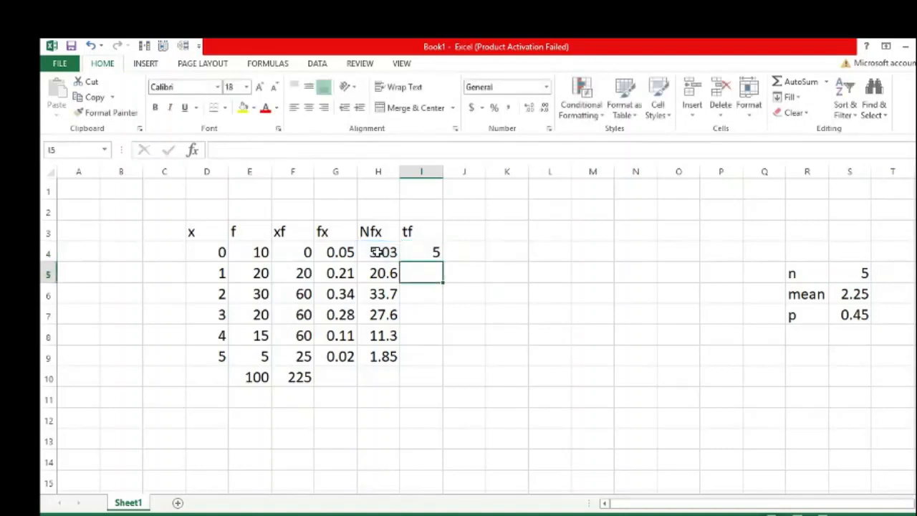
left_click(432, 251)
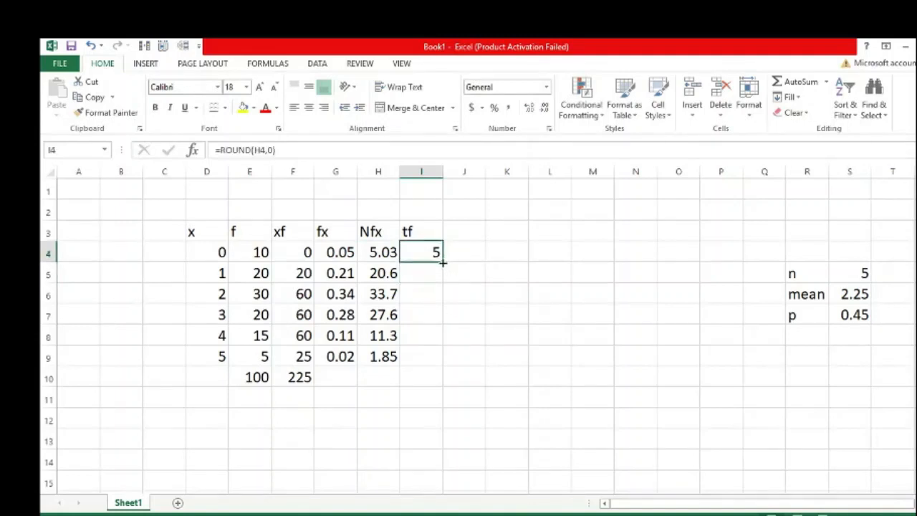
left_click_drag(443, 263, 442, 358)
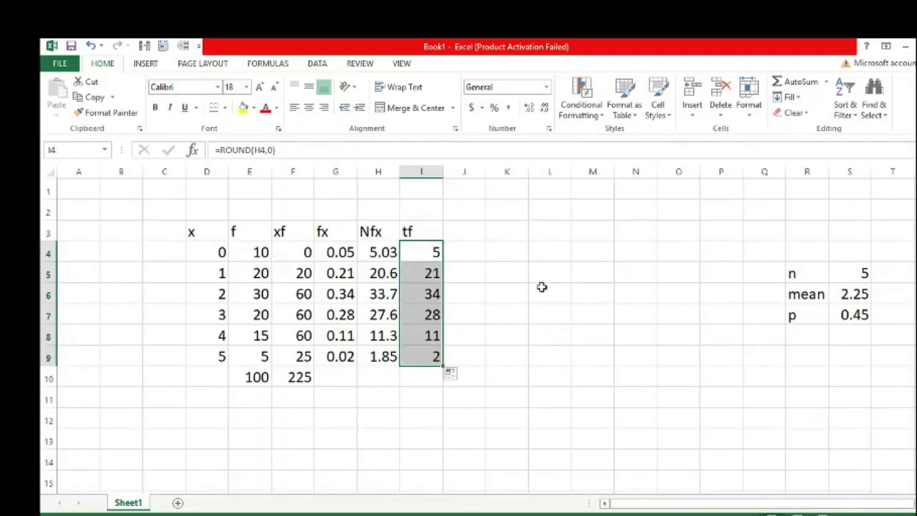